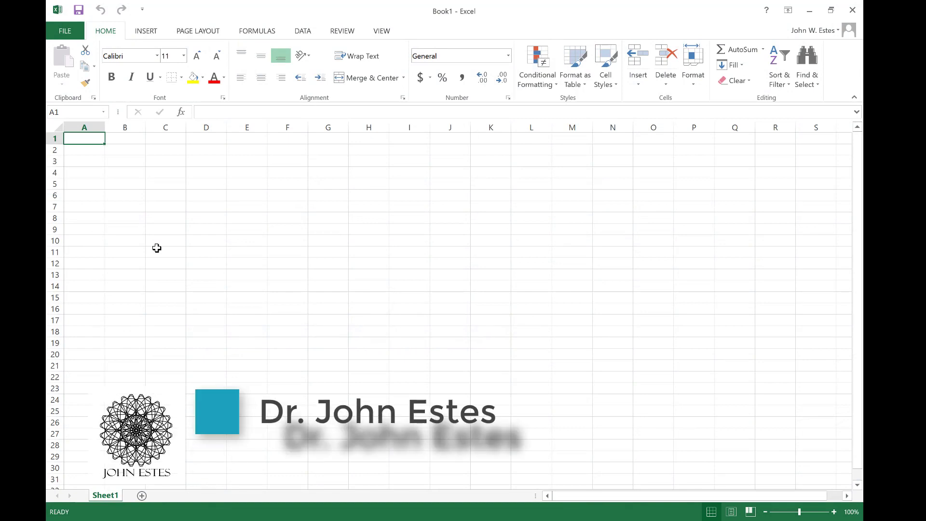
Switch the ribbon to the Data tab over the blank Book1 worksheet.
click(309, 33)
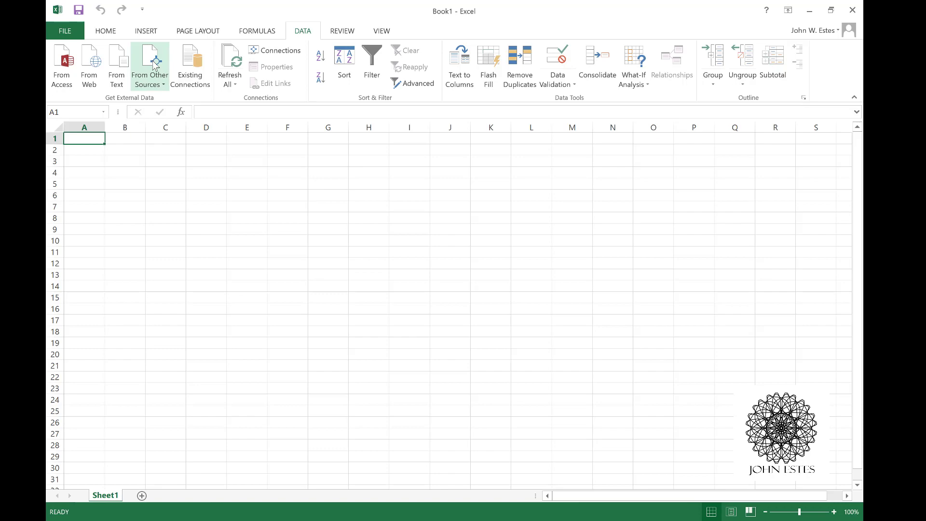
Check Analysis ToolPak in the Excel Add-ins manager under File > Options > Add-Ins.
click(71, 32)
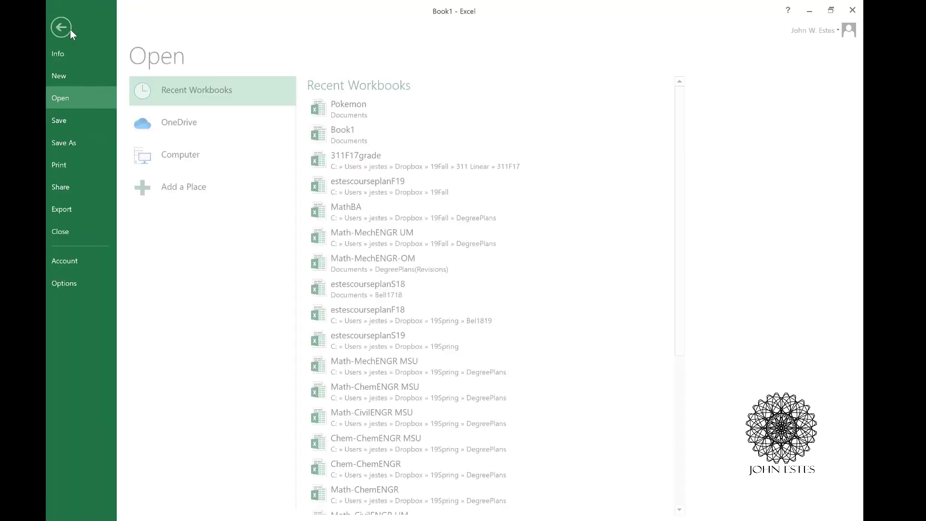
click(73, 278)
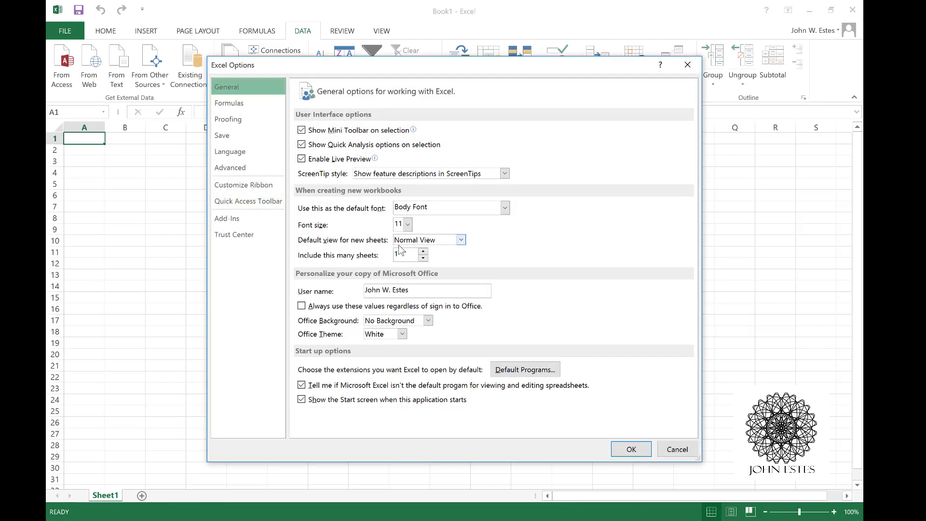
click(230, 220)
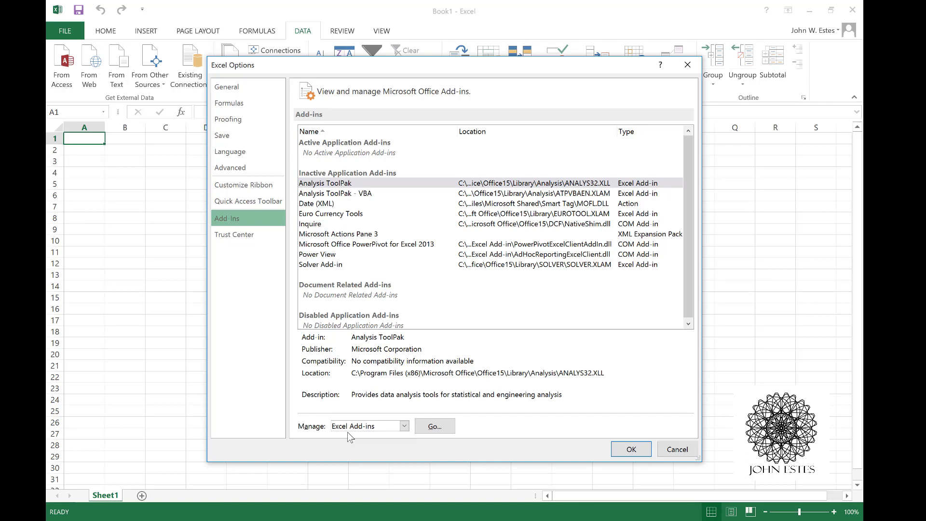
click(446, 433)
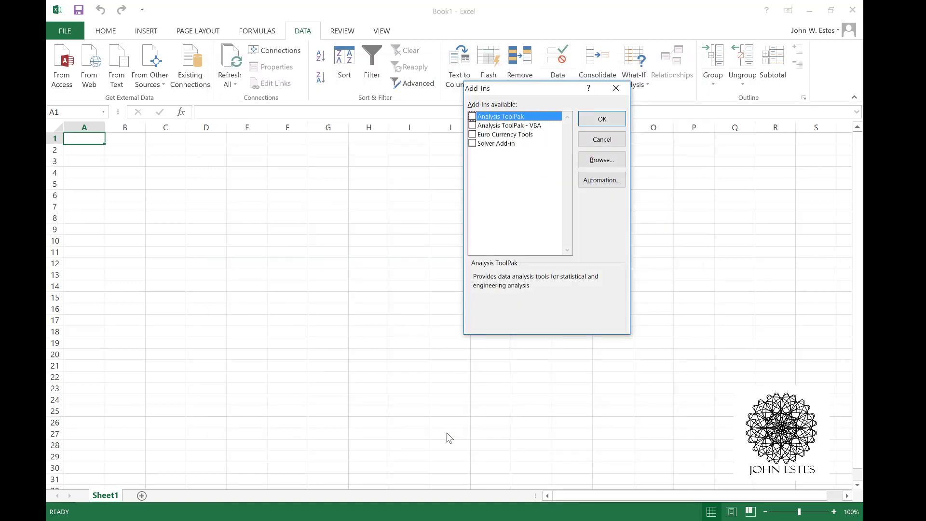
click(473, 117)
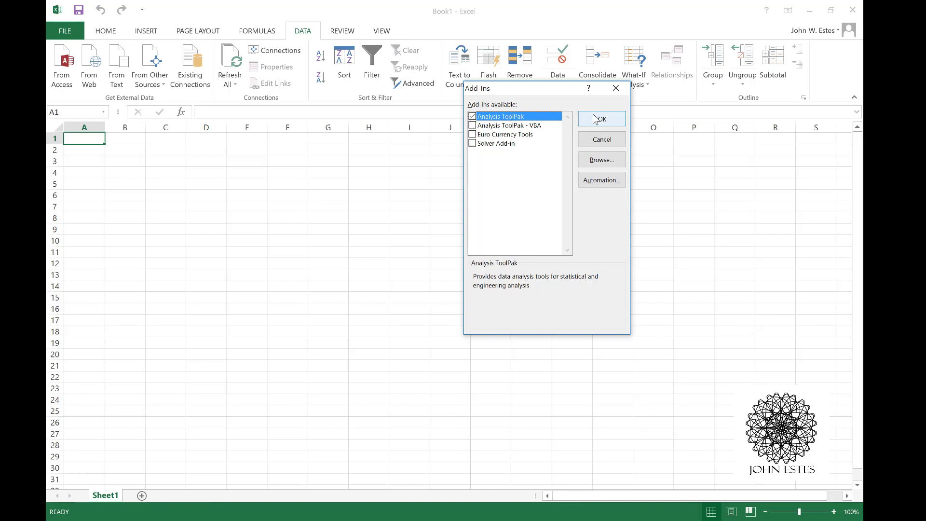
Confirm the add-in, then fill A1:A30 with =RANDBETWEEN(40,55).
click(598, 120)
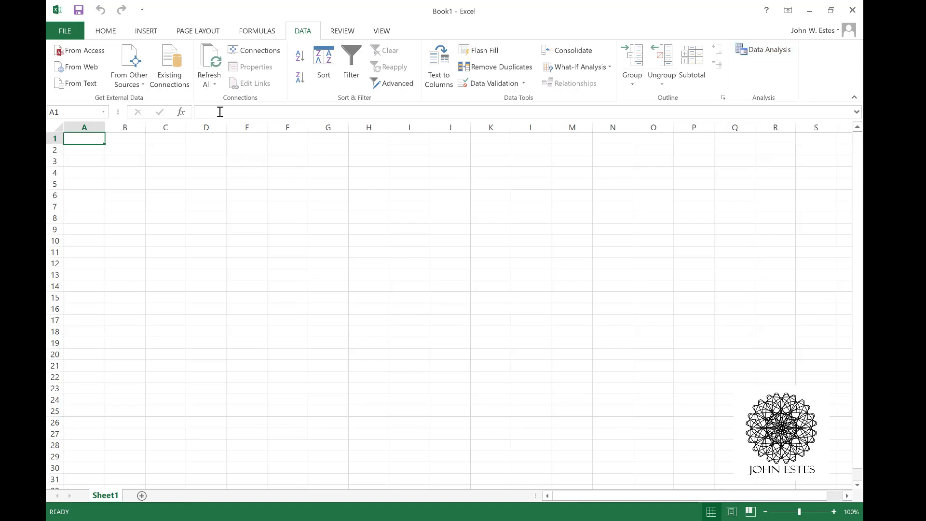
click(205, 115)
text(=)
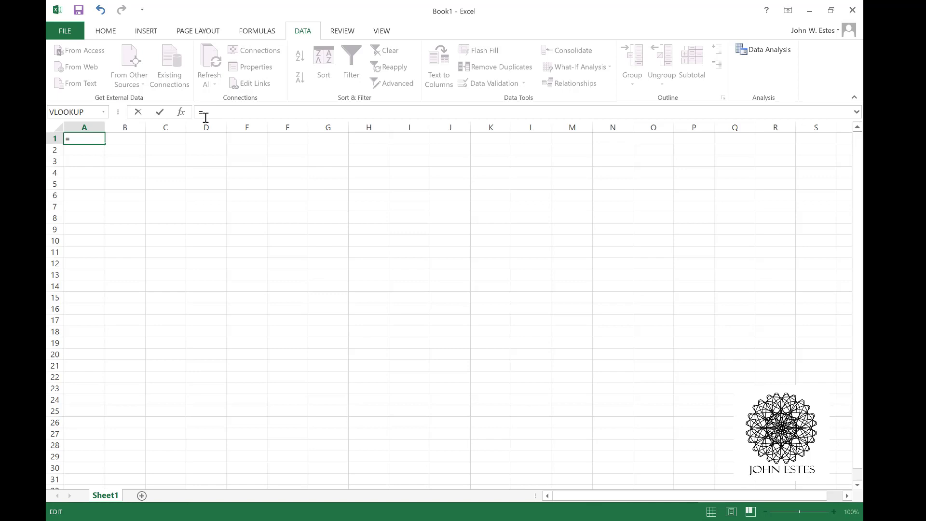
text(Ra)
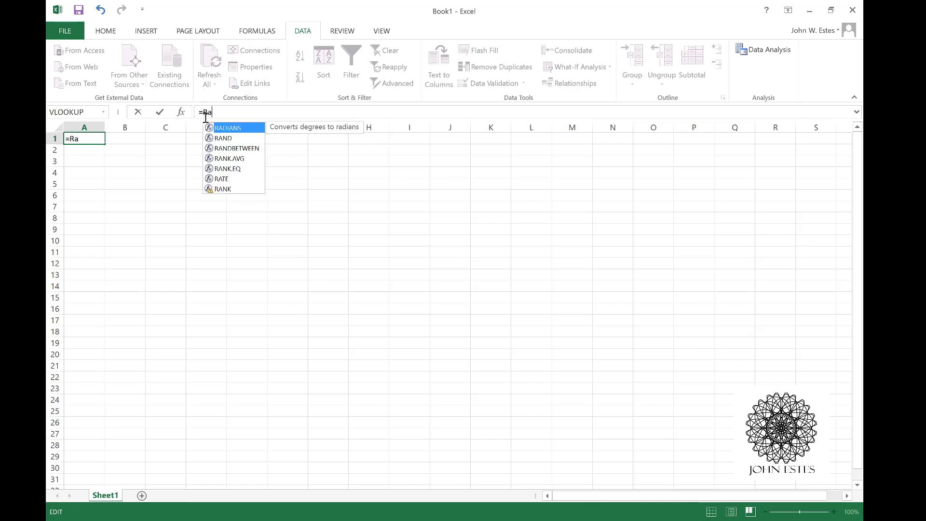
text(ndB)
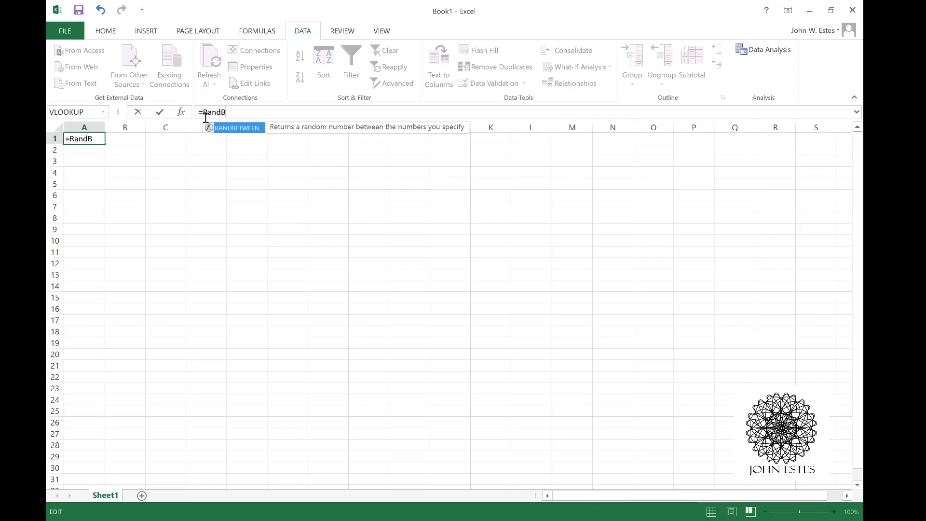
key(Tab)
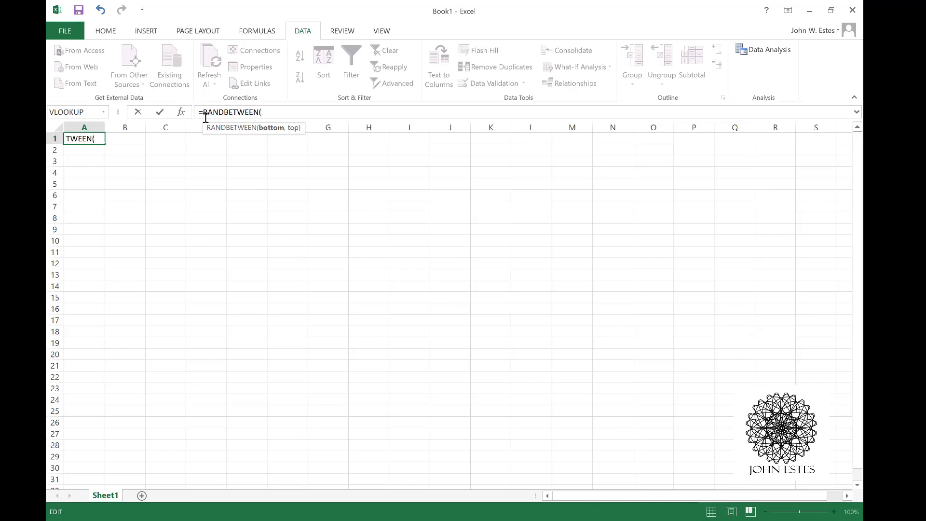
text(40,55))
key(Return)
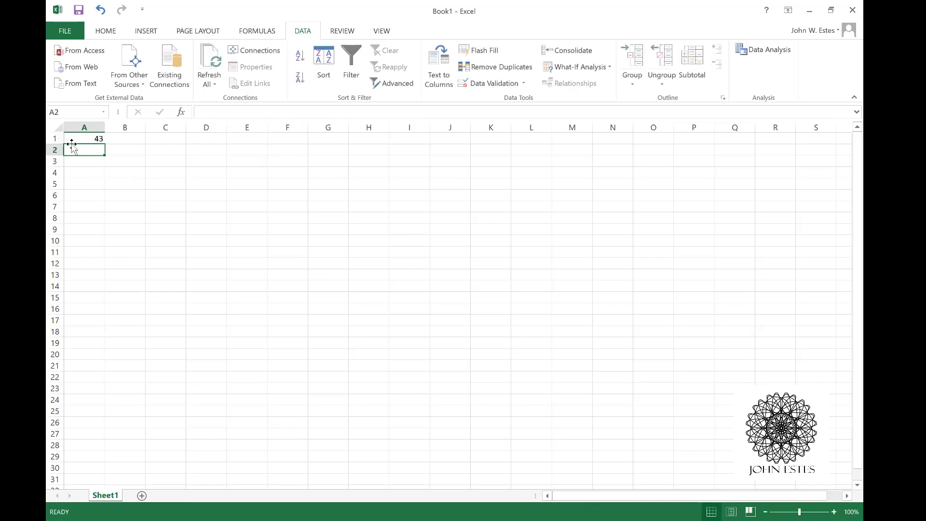
click(90, 137)
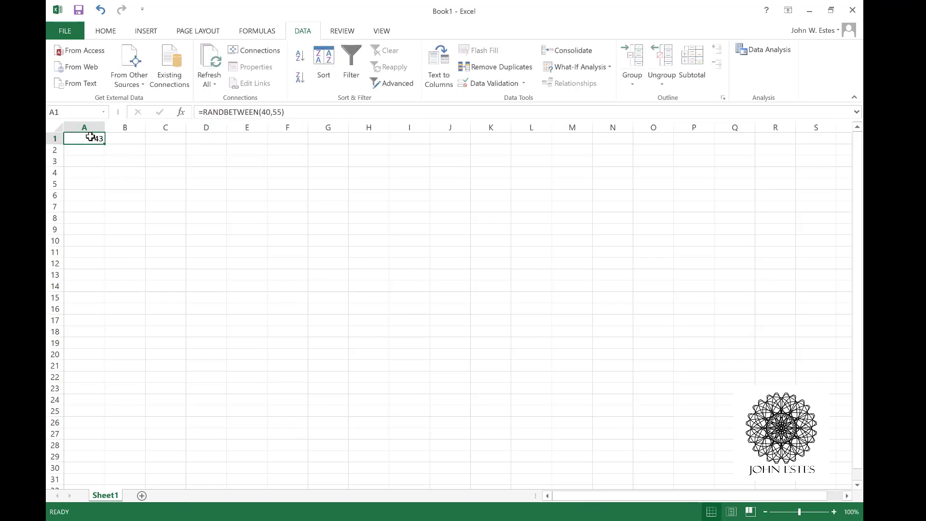
drag(105, 143, 82, 473)
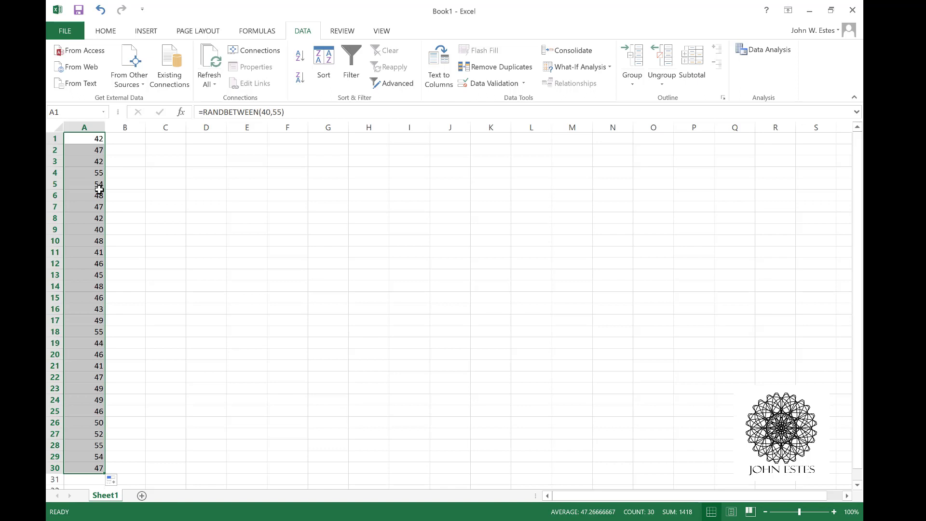
Copy column A and paste it into B1 as values only.
right_click(89, 204)
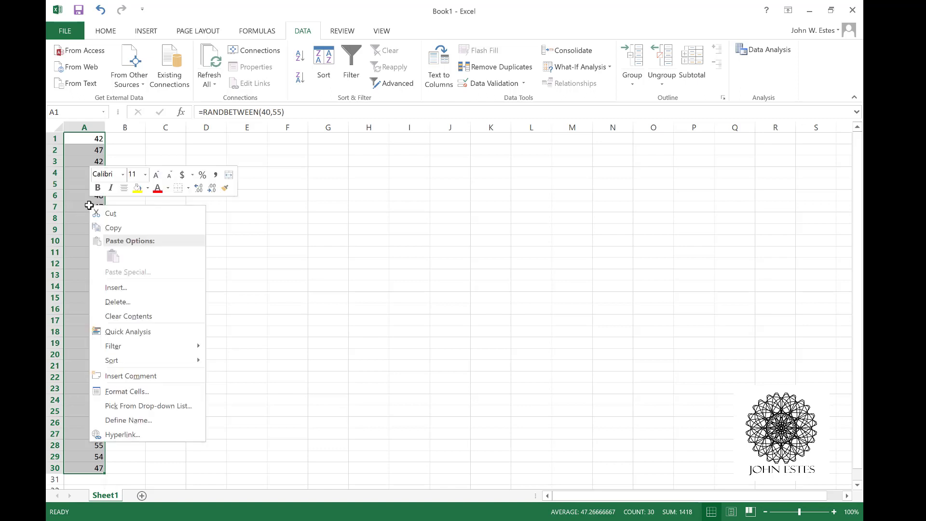
click(112, 227)
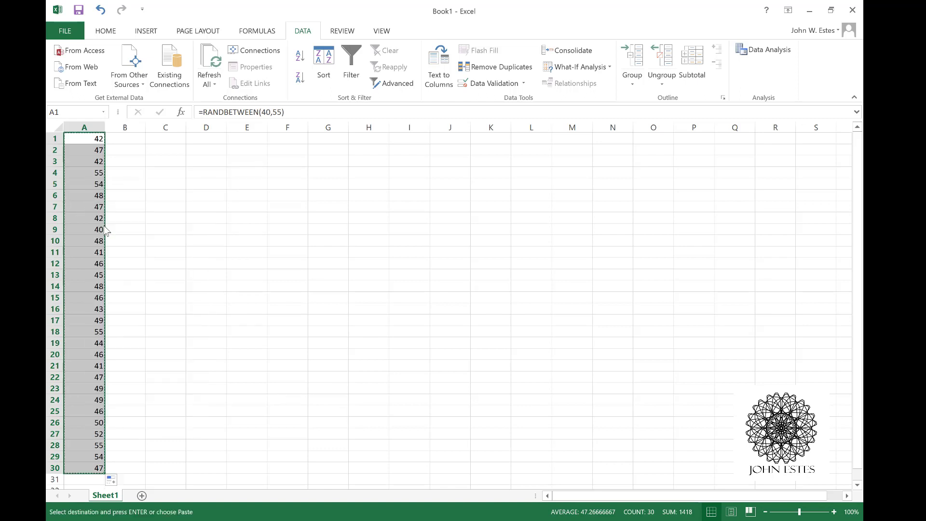
click(127, 137)
right_click(128, 140)
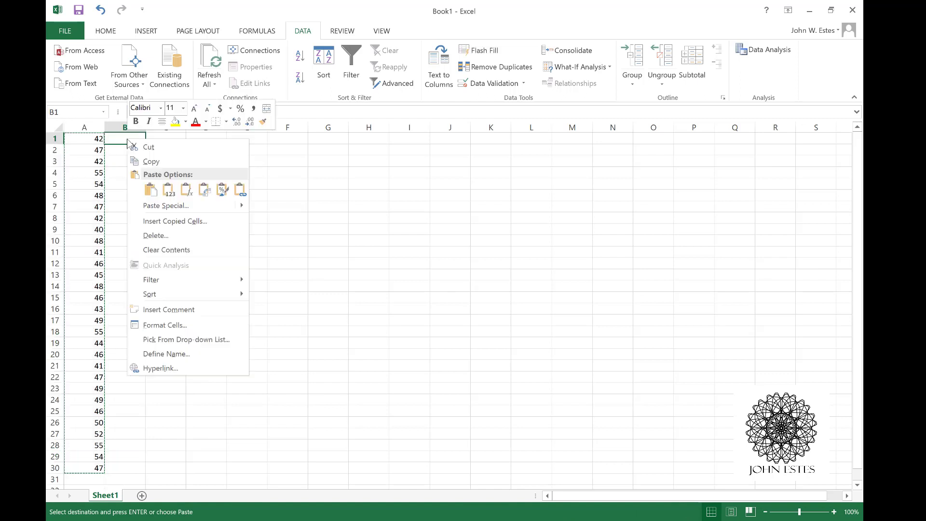
click(170, 191)
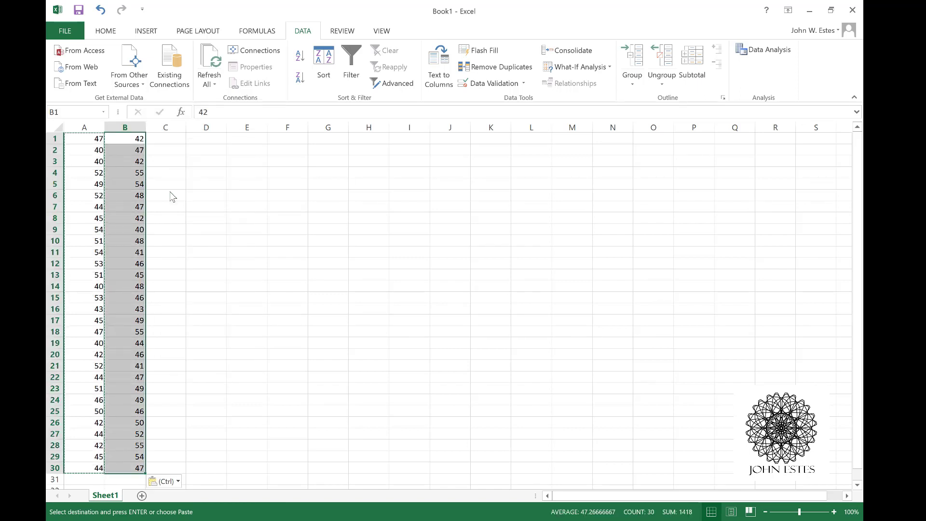
Verify A1 keeps its formula while B1, B6 and B8 hold plain numbers.
click(96, 140)
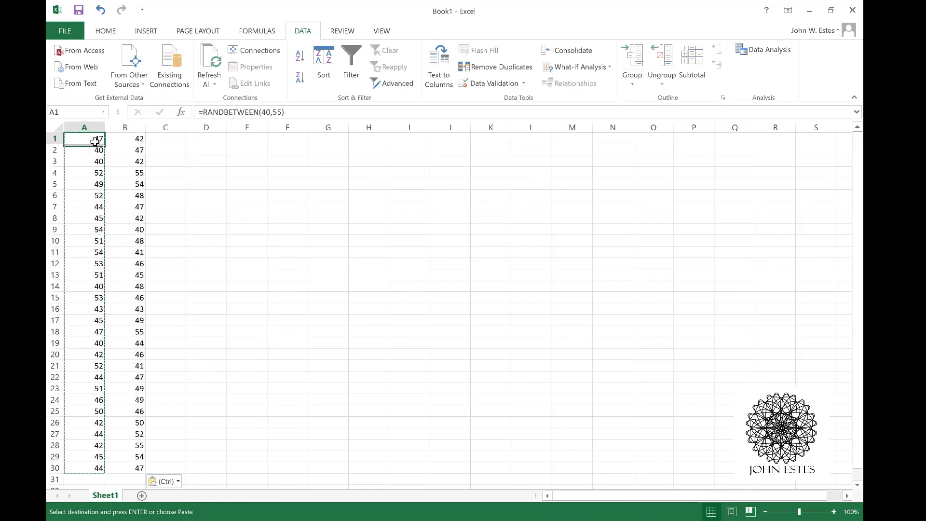
click(132, 142)
click(128, 193)
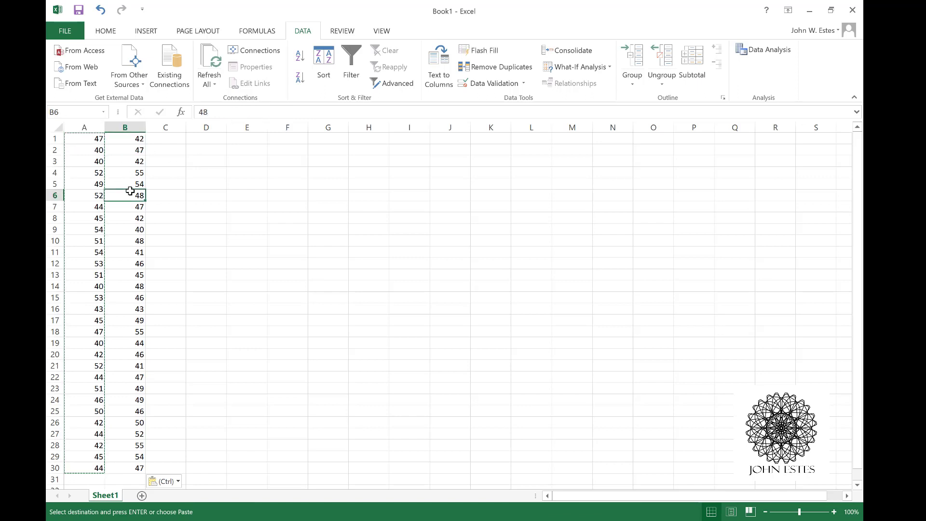
click(130, 217)
click(132, 137)
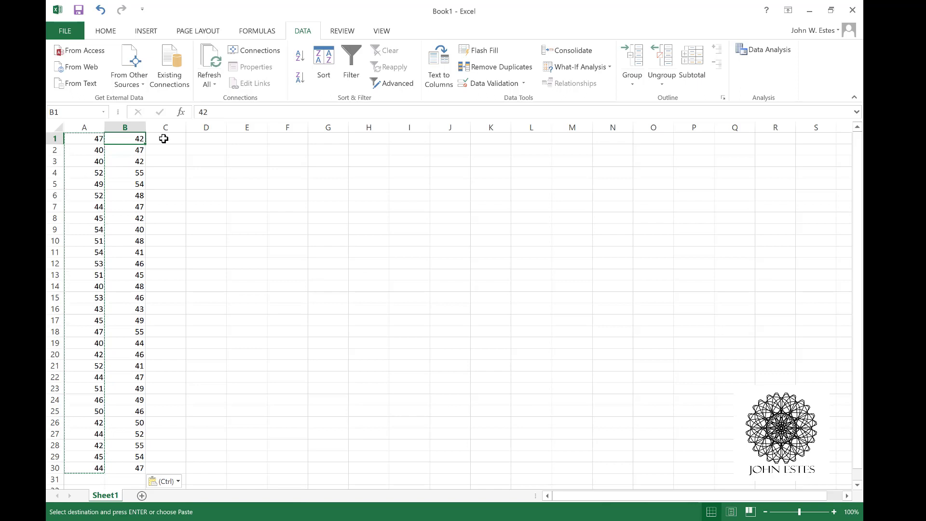
click(164, 139)
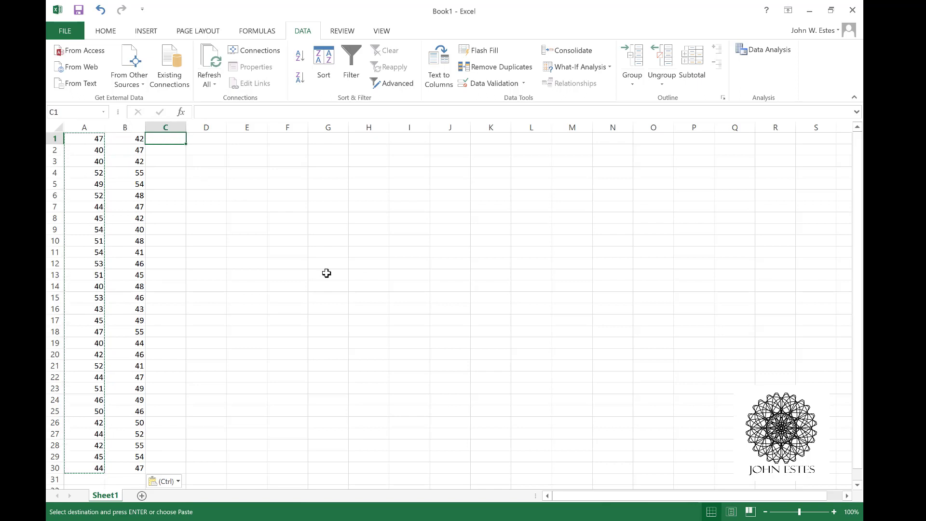
Add a 'Bins' heading in C1 and fill C2:C17 with 40 through 55.
text(Bins)
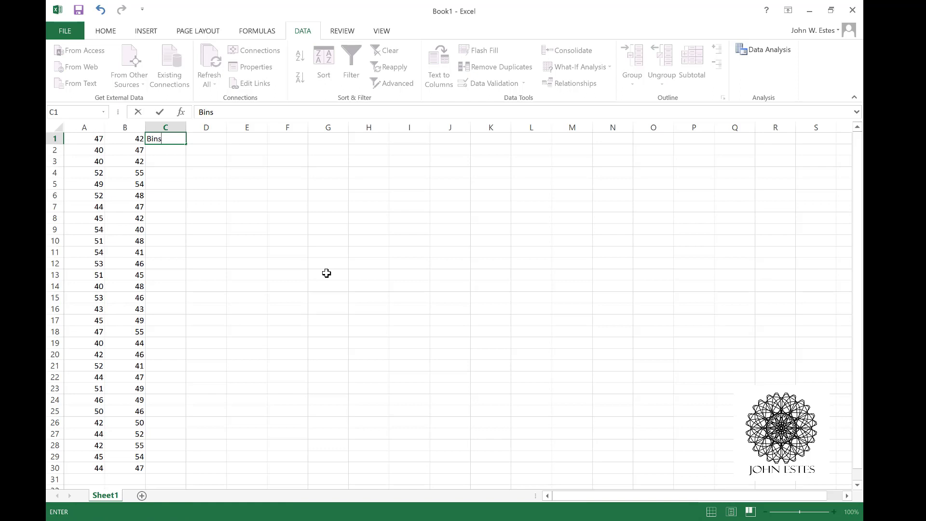
key(Return)
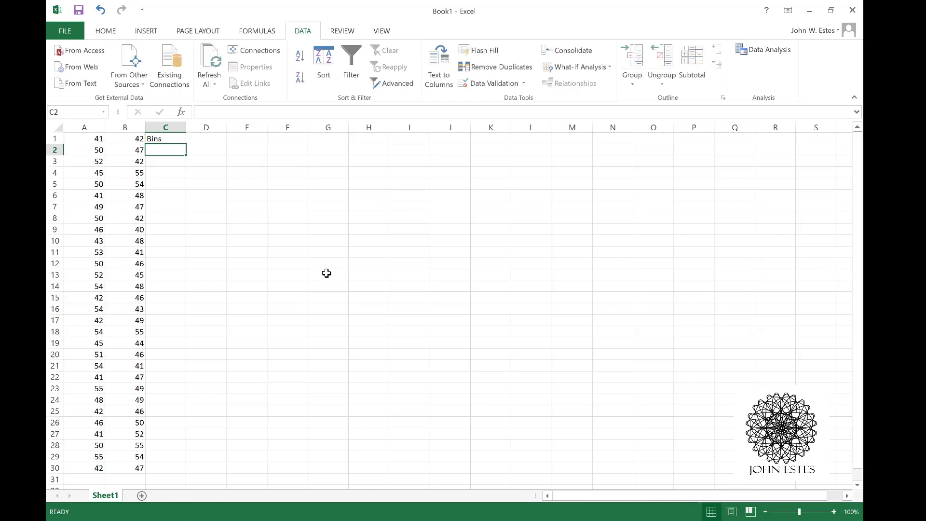
text(40)
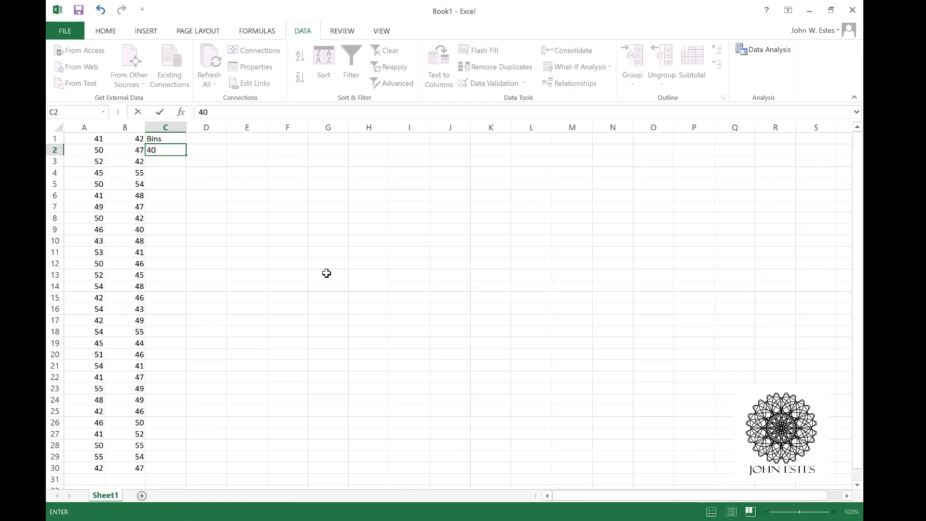
key(Return)
text(41)
key(Return)
text(42)
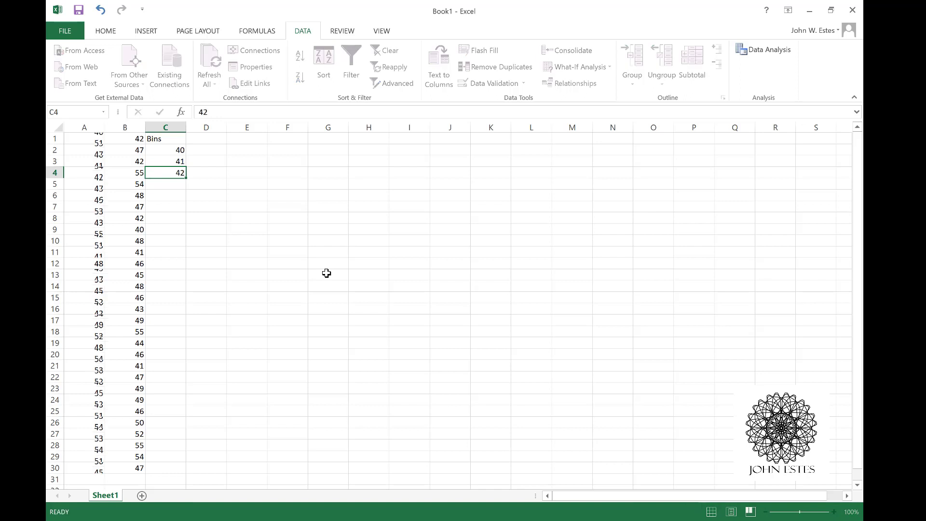
key(Return)
key(Up)
key(Up)
key(Up)
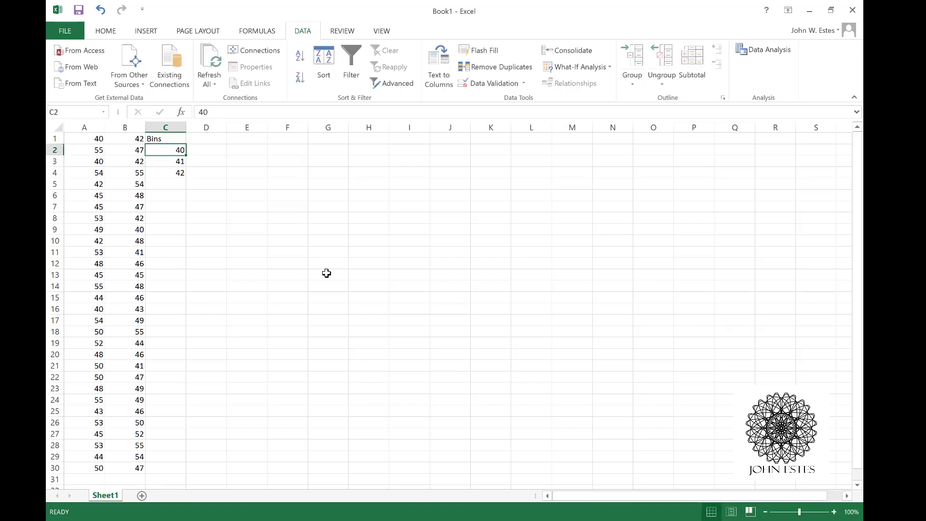
key(shift+Down)
key(shift+Down)
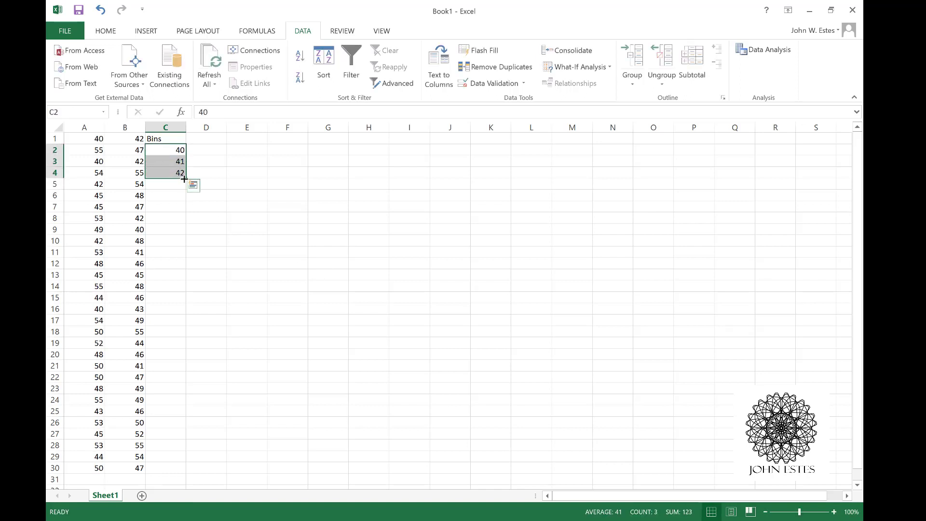
drag(184, 179, 179, 327)
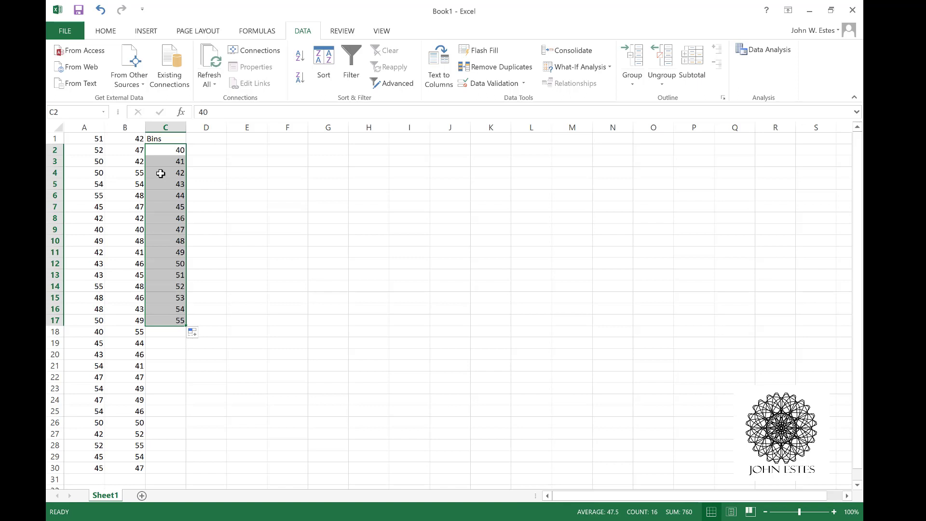
click(246, 139)
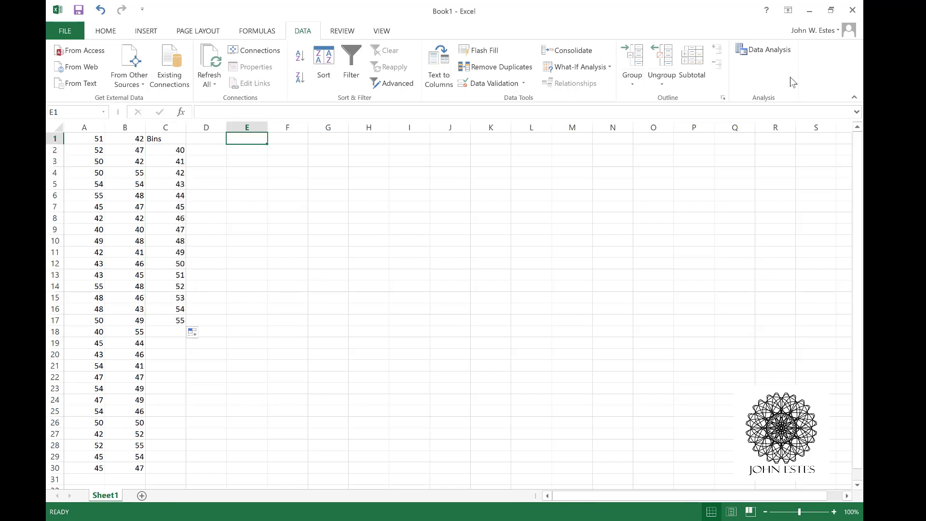
Start the Data Analysis Histogram tool with input range B1:B30.
click(767, 52)
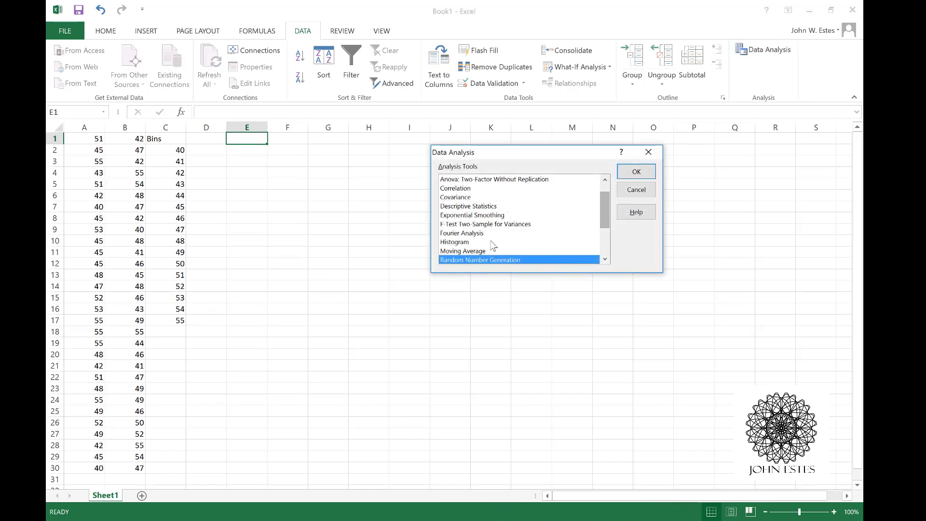
click(460, 242)
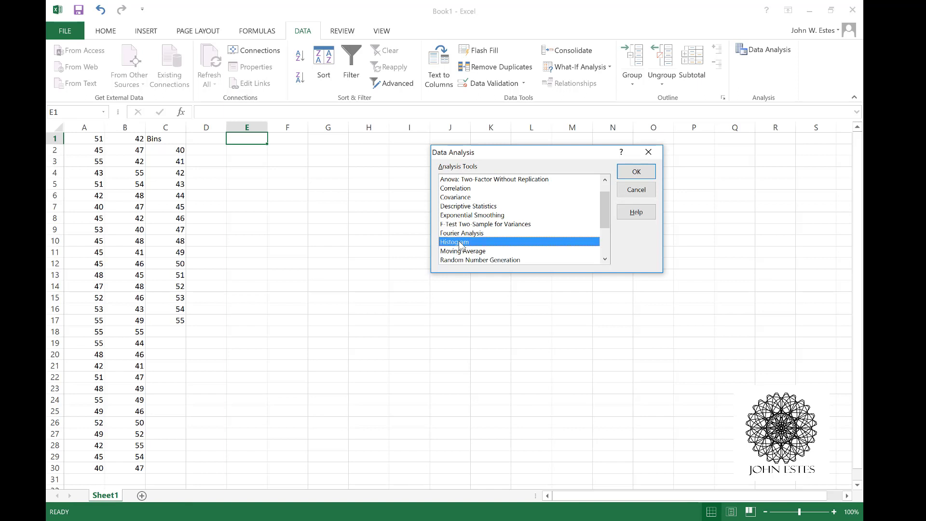
click(631, 173)
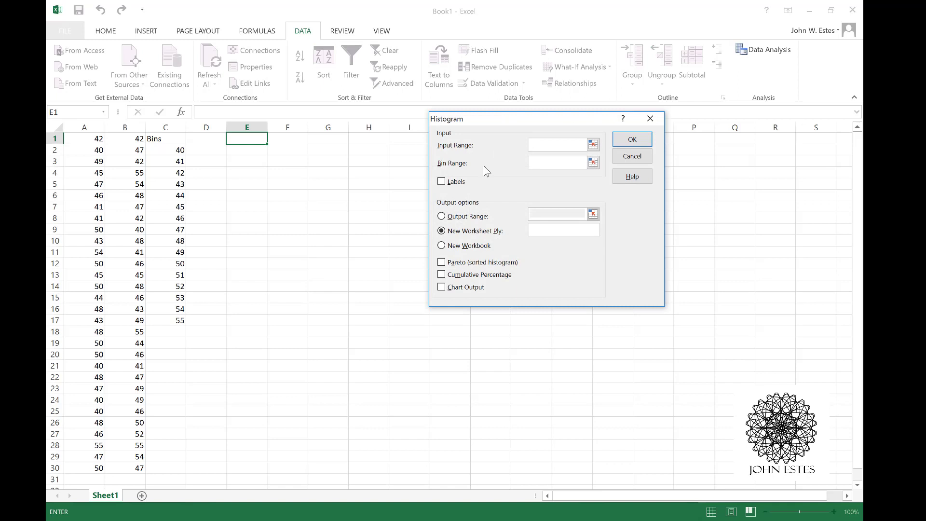
click(595, 148)
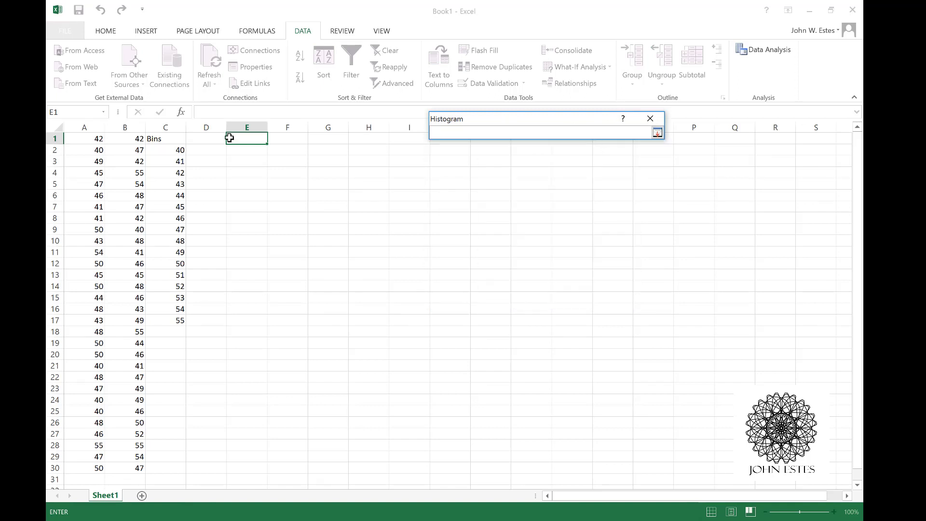
click(138, 140)
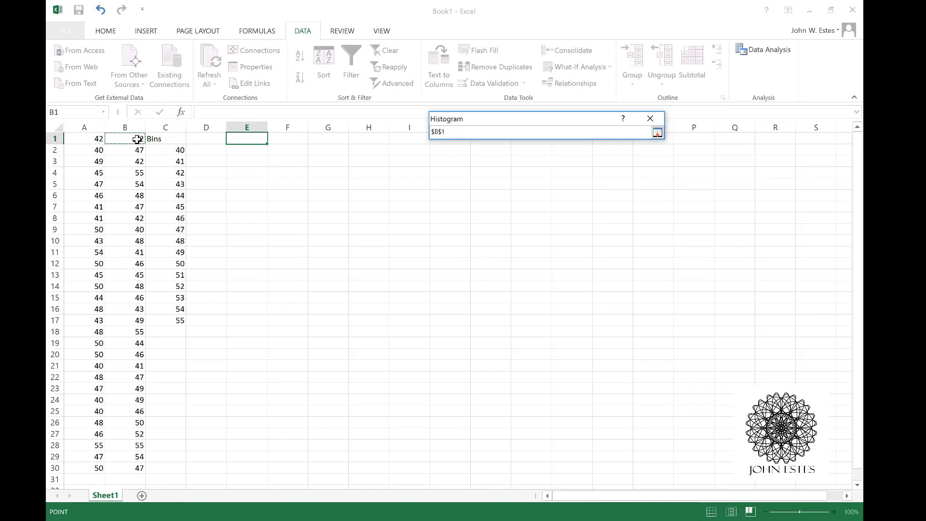
key(shift+Down)
key(shift+Down)
key(shift+Down)
key(shift+Down)
key(shift+Down)
key(shift+Down)
key(shift+Down)
key(shift+Down)
key(shift+Down)
key(shift+Down)
key(shift+Down)
key(shift+Down)
key(shift+Down)
key(shift+Down)
key(shift+Down)
key(shift+Down)
key(shift+Down)
key(shift+Down)
key(shift+Down)
key(shift+Down)
key(shift+Down)
key(shift+Down)
key(shift+Down)
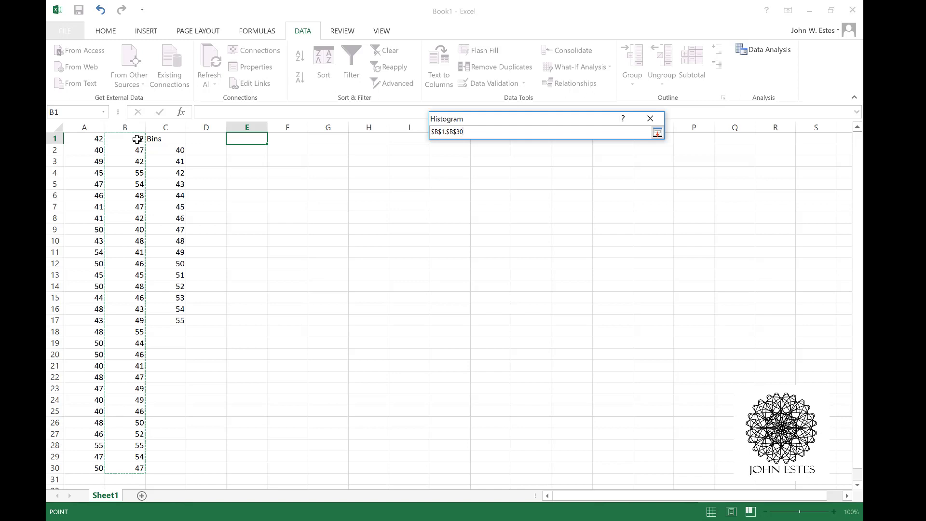
key(Return)
click(573, 146)
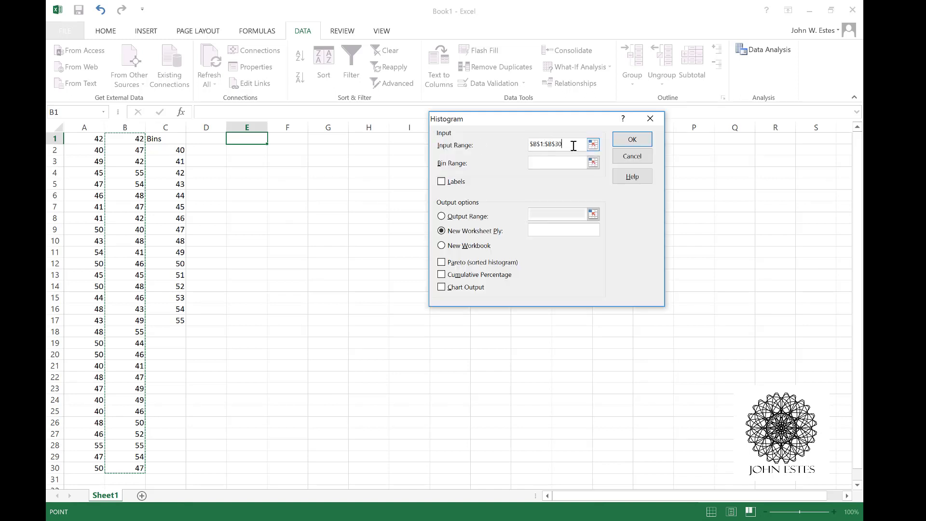
Set bin range C2:C17, output at E2 with Chart Output, and run the histogram.
click(597, 163)
click(173, 151)
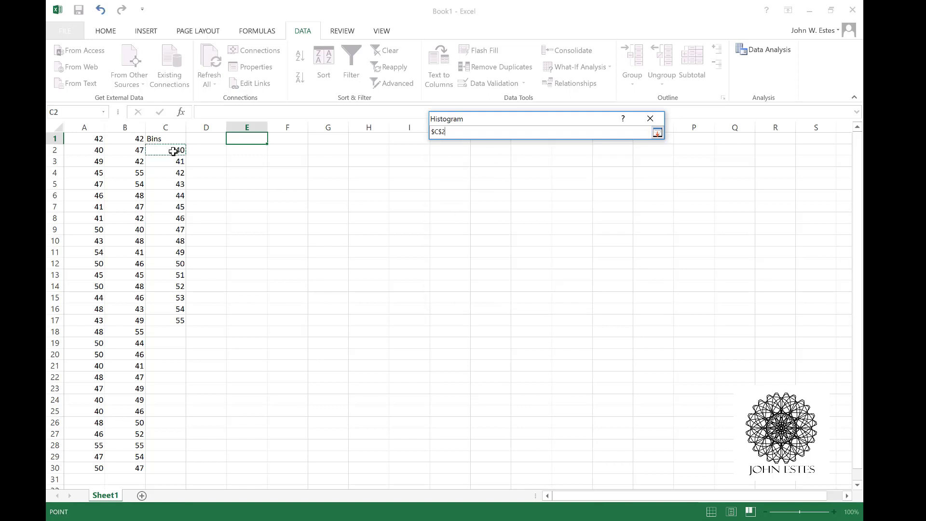
key(shift+Down)
key(shift+Down)
key(shift+Down)
key(shift+Down)
key(shift+Down)
key(shift+Down)
key(shift+Down)
key(shift+Down)
key(shift+Down)
key(shift+Down)
key(shift+Down)
key(shift+Down)
key(shift+Down)
key(shift+Down)
key(shift+Down)
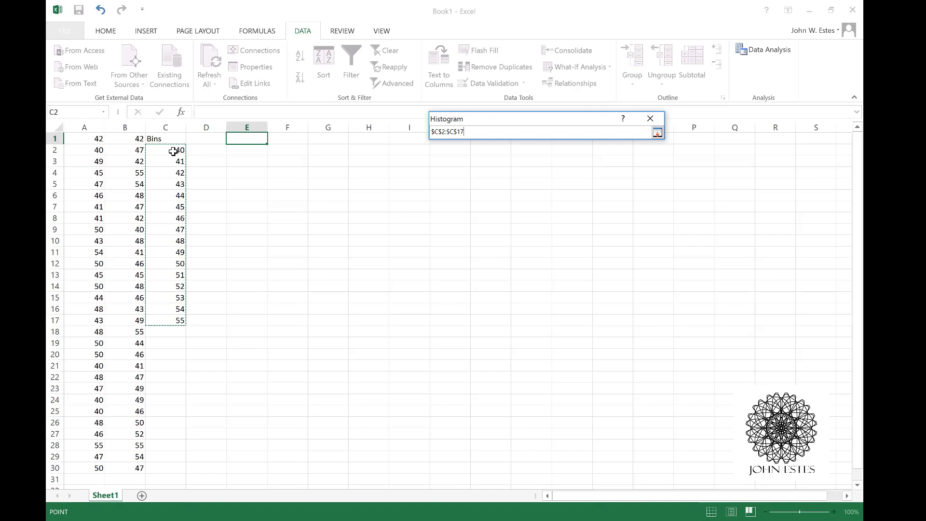
key(Return)
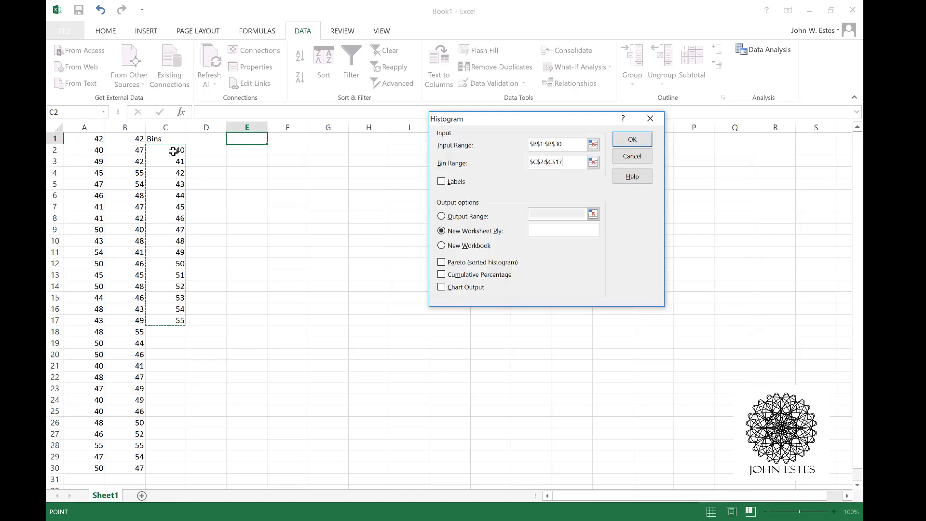
click(442, 217)
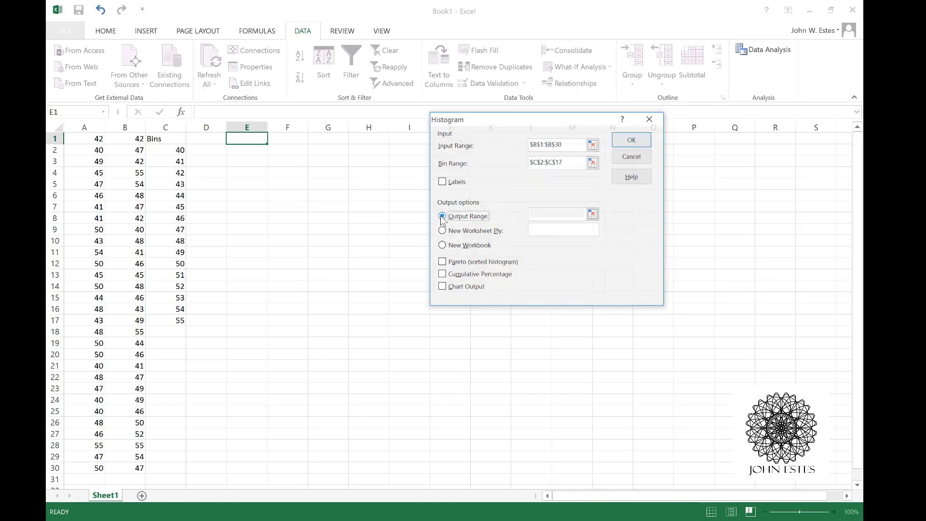
click(593, 214)
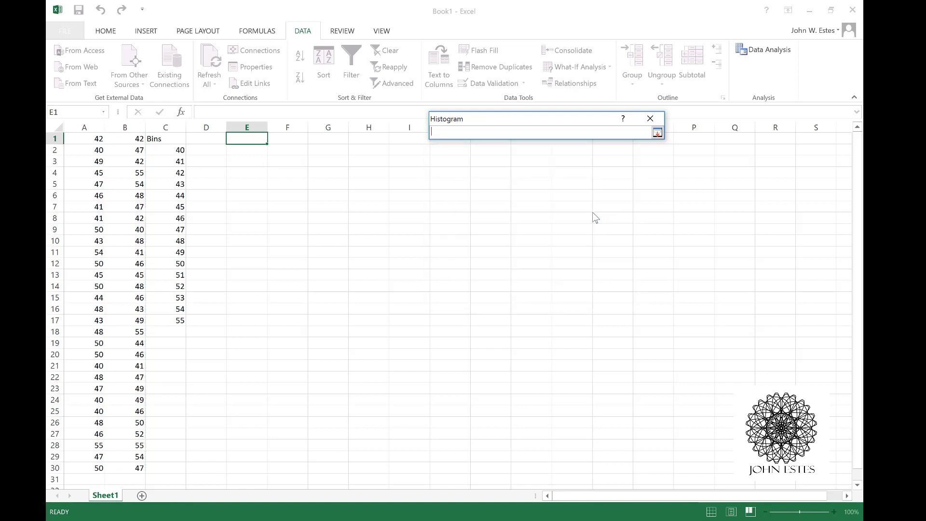
click(251, 149)
key(Return)
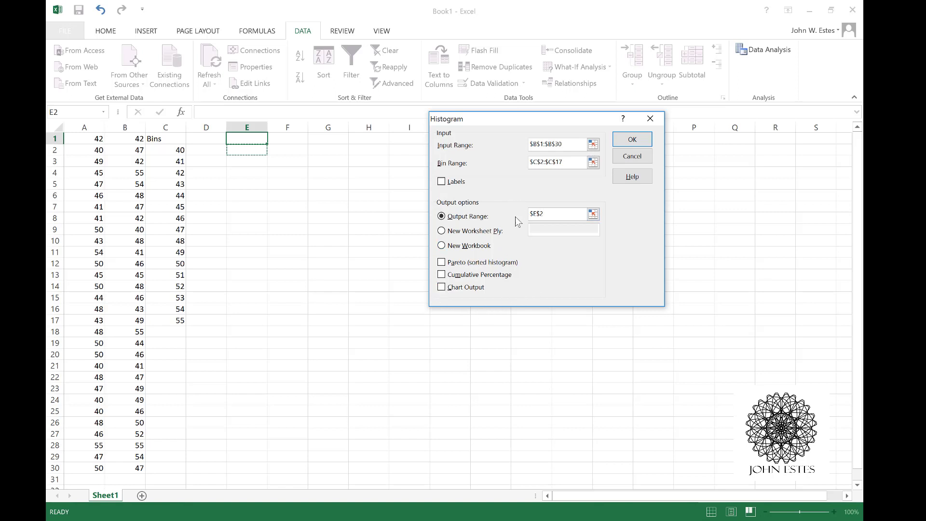
click(442, 288)
click(643, 144)
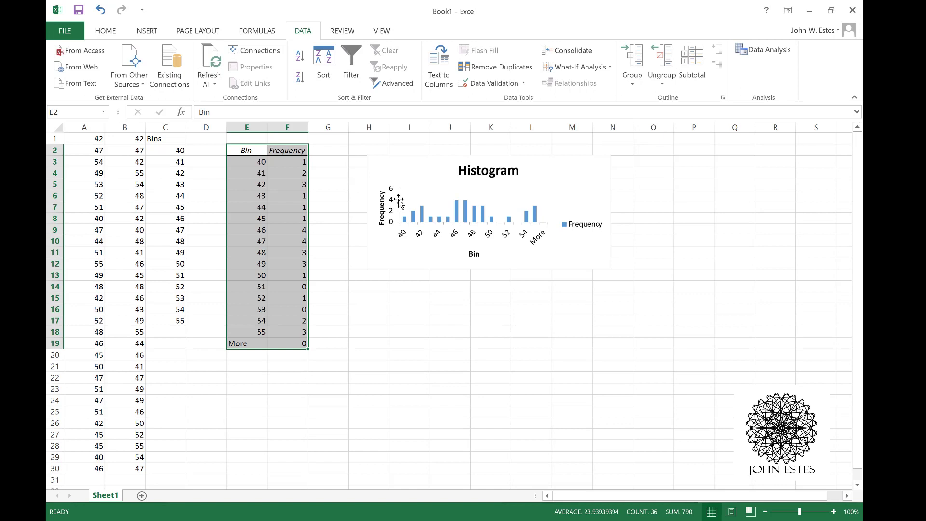
Nudge the Histogram chart slightly up and left, then select cell H13.
click(251, 152)
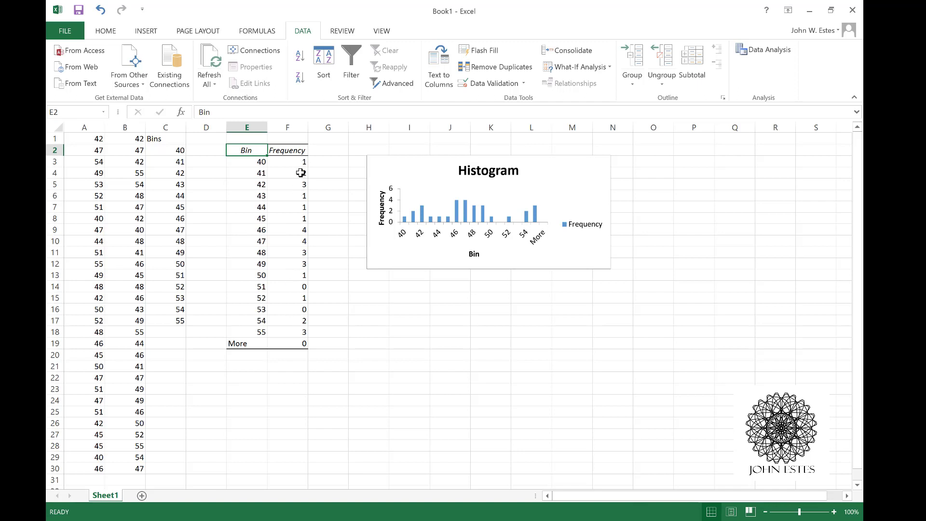
click(392, 223)
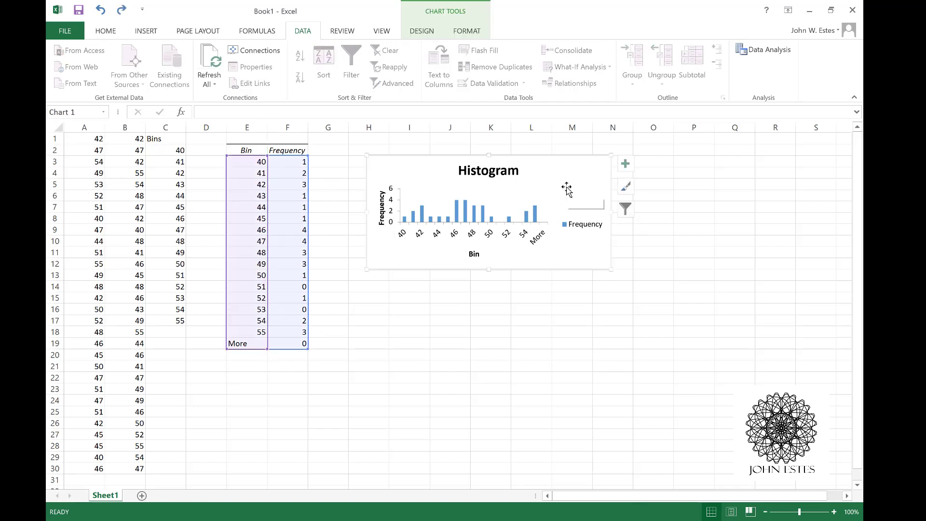
drag(554, 181, 528, 177)
click(420, 321)
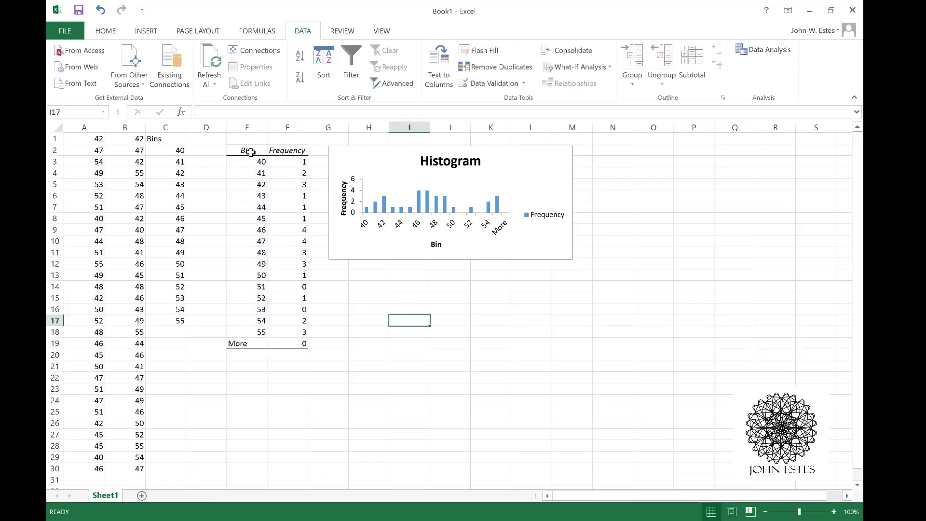
click(362, 278)
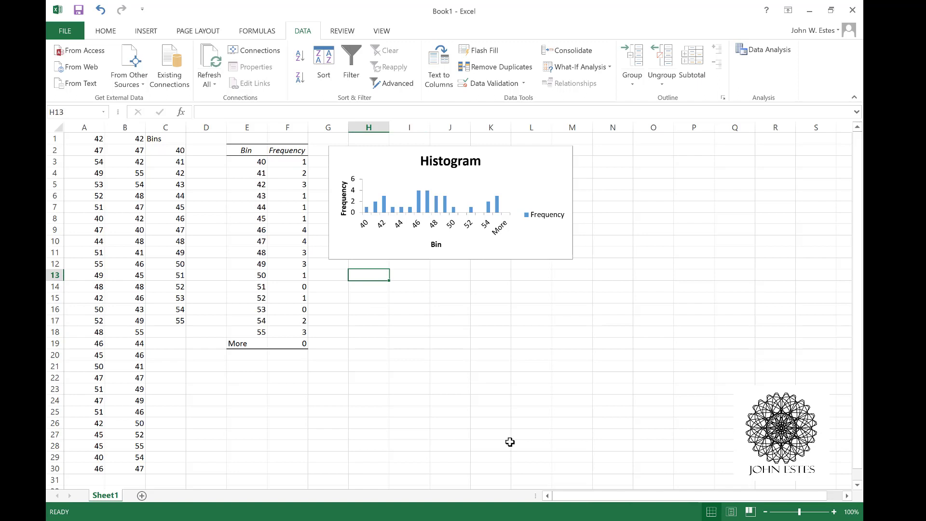
Label H13 'Bar' and select the Bin/Frequency values E3:F18.
text(B)
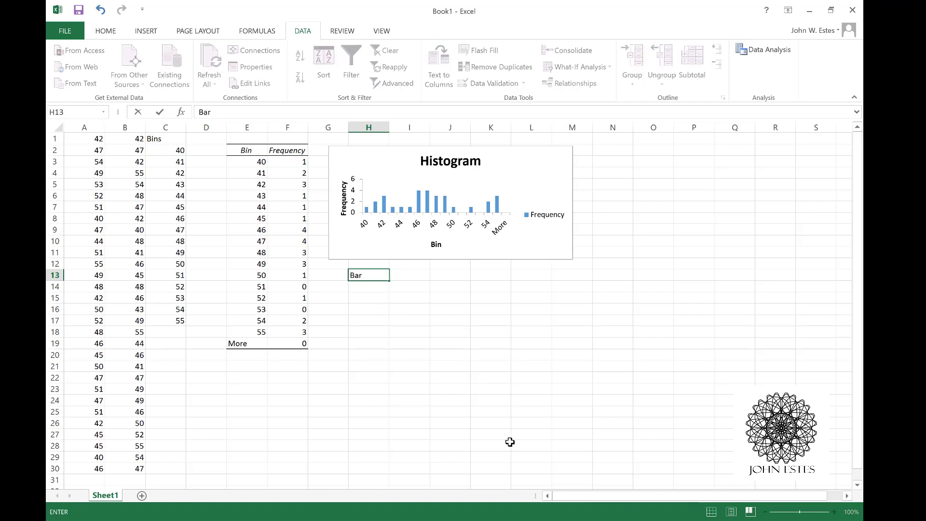
text(ar)
key(Return)
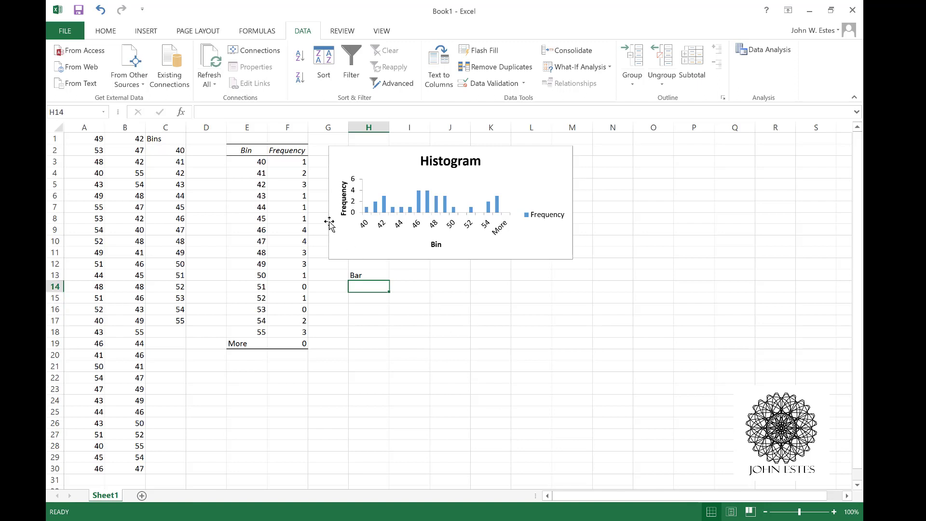
click(258, 163)
key(shift+Right)
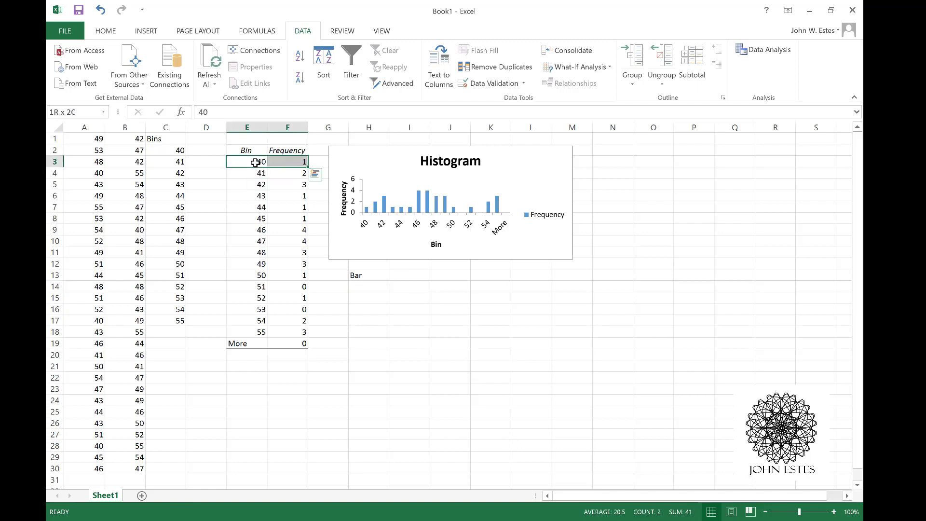
key(shift+Down)
key(shift+Down)
key(shift+Down)
key(shift+Down)
key(shift+Down)
key(shift+Down)
key(shift+Down)
key(shift+Down)
key(shift+Down)
key(shift+Down)
key(shift+Down)
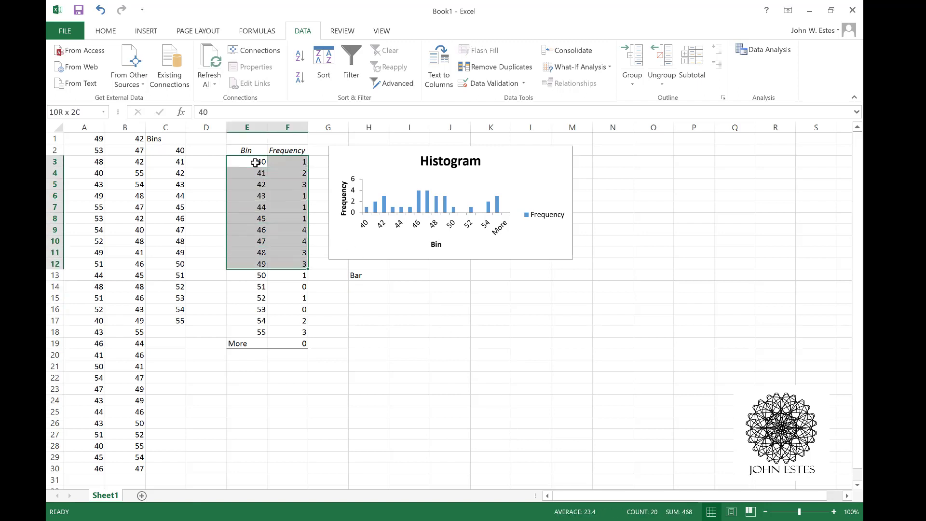
key(shift+Down)
key(shift+Down)
key(shift+Down)
key(shift+Down)
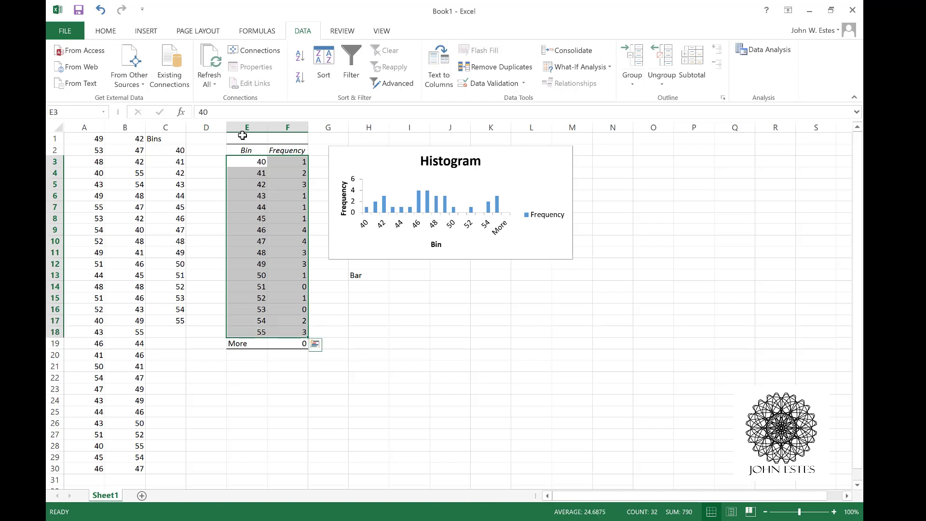
Insert a clustered column chart and place it below the Histogram chart.
click(153, 31)
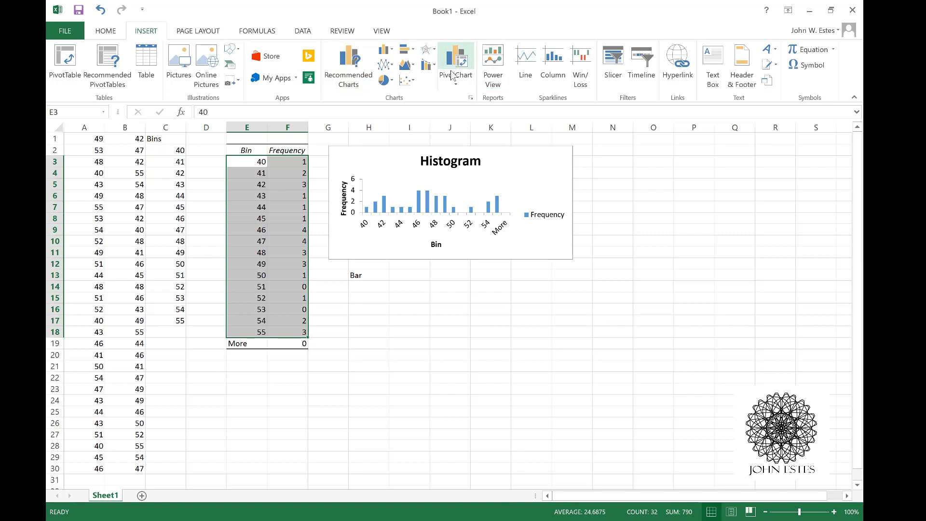
click(384, 51)
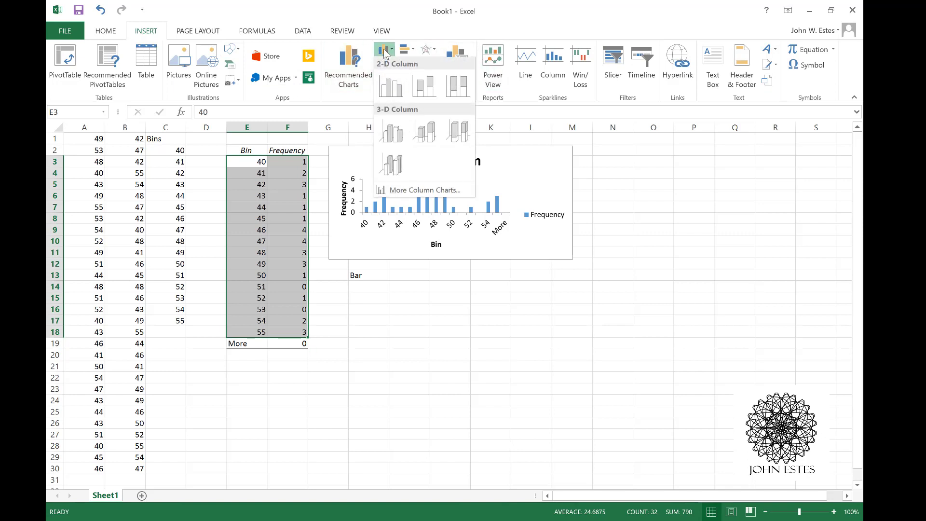
click(397, 90)
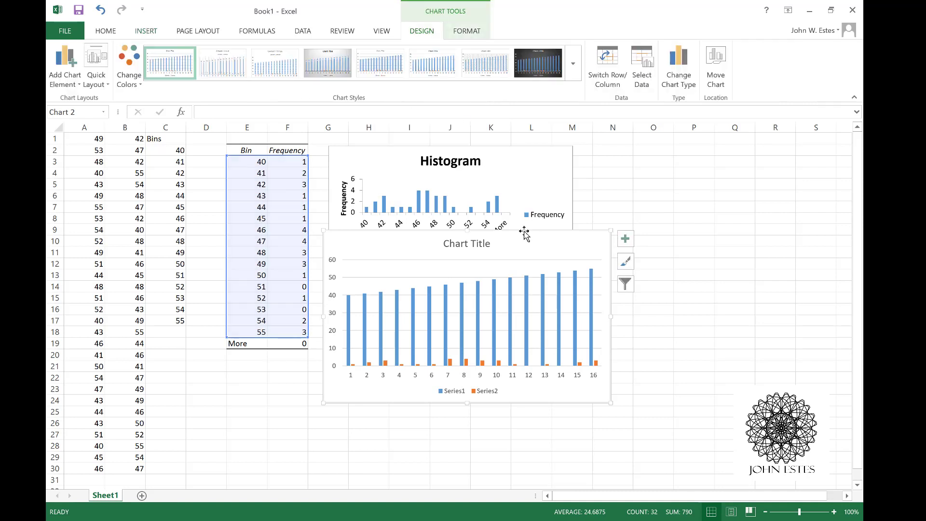
drag(523, 242, 524, 276)
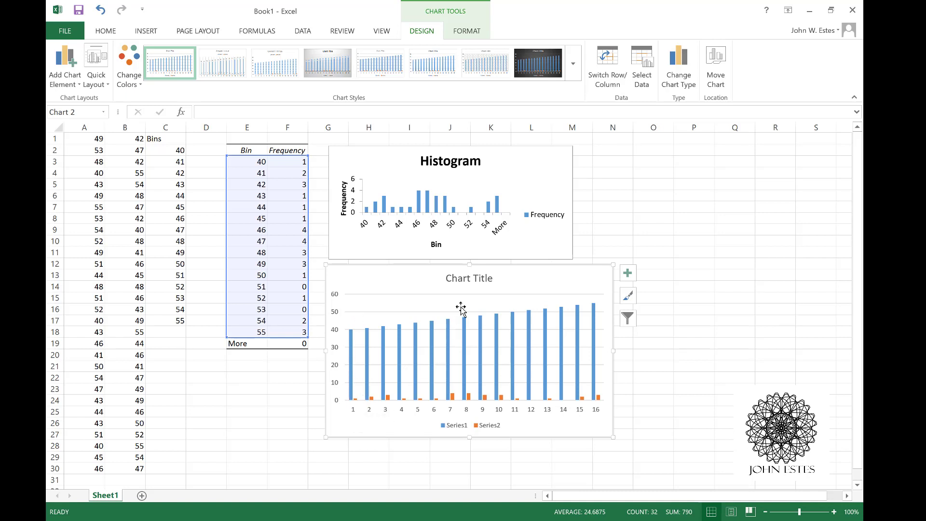
Set the column chart's axis labels to E3:E18 and remove Series1 from its data.
right_click(512, 301)
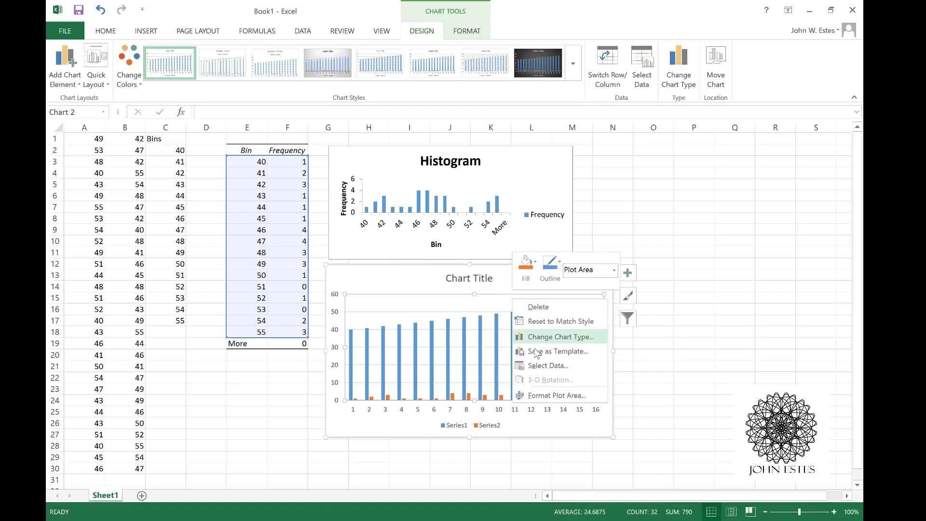
click(537, 363)
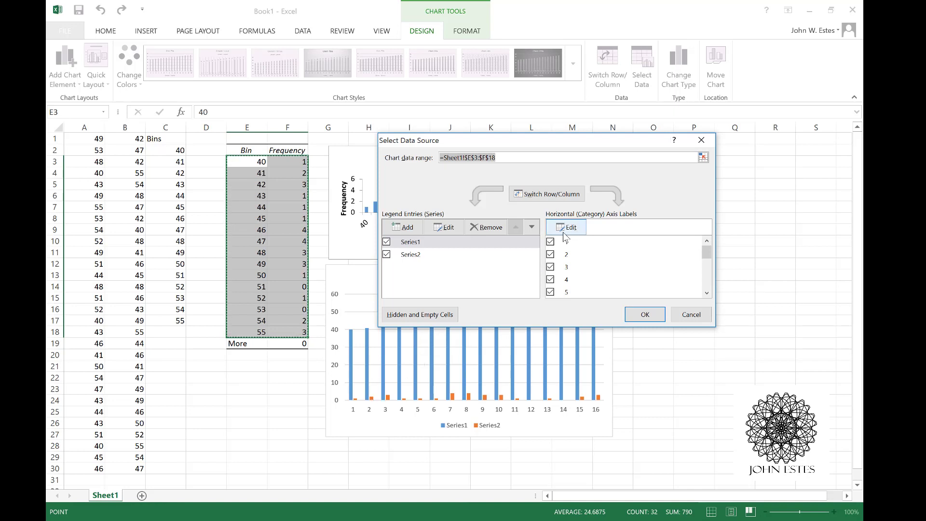
click(565, 228)
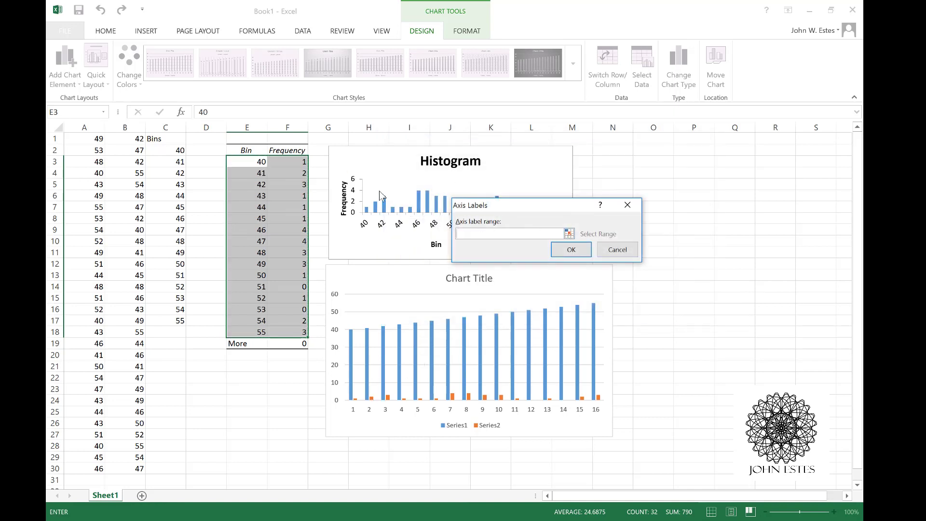
click(255, 163)
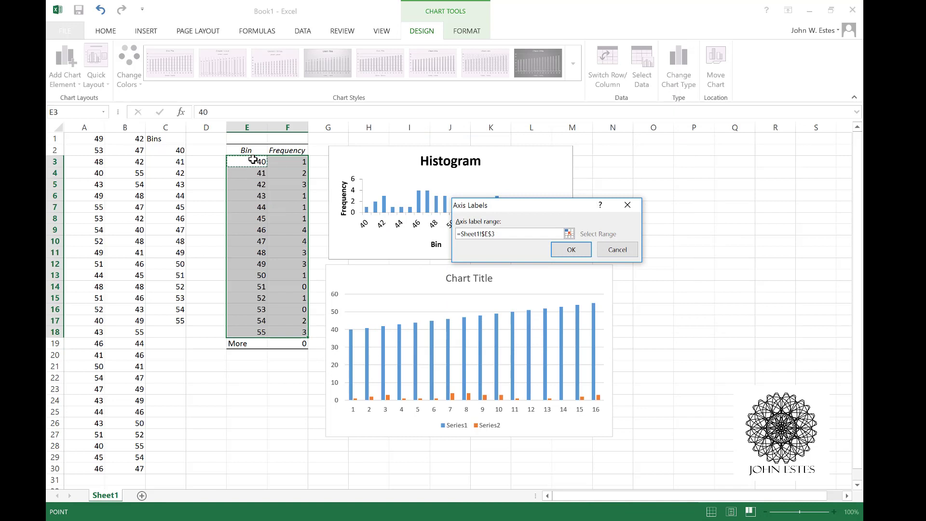
key(shift+Down)
key(shift+Down)
key(shift+Down)
key(shift+Down)
key(shift+Down)
key(shift+Down)
key(shift+Down)
key(shift+Down)
key(shift+Down)
key(shift+Down)
key(shift+Down)
key(shift+Down)
key(shift+Down)
key(shift+Down)
key(shift+Down)
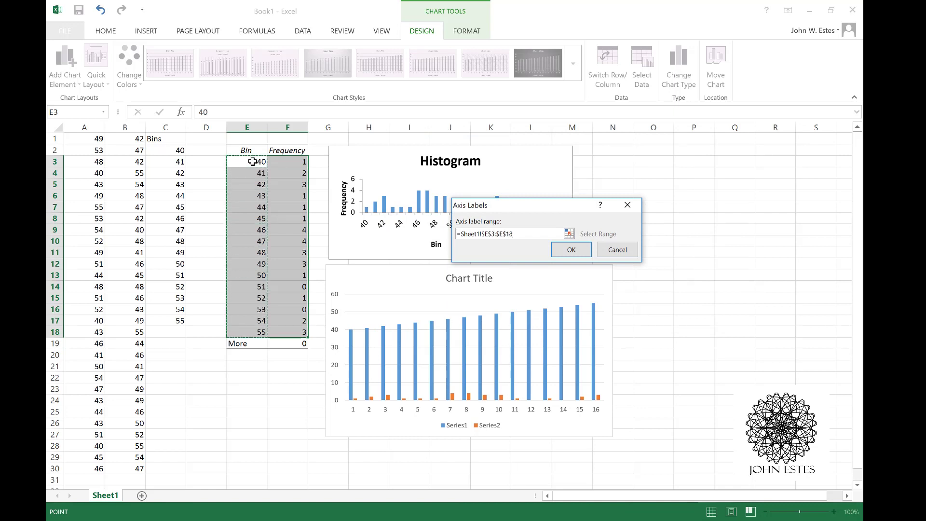
key(Return)
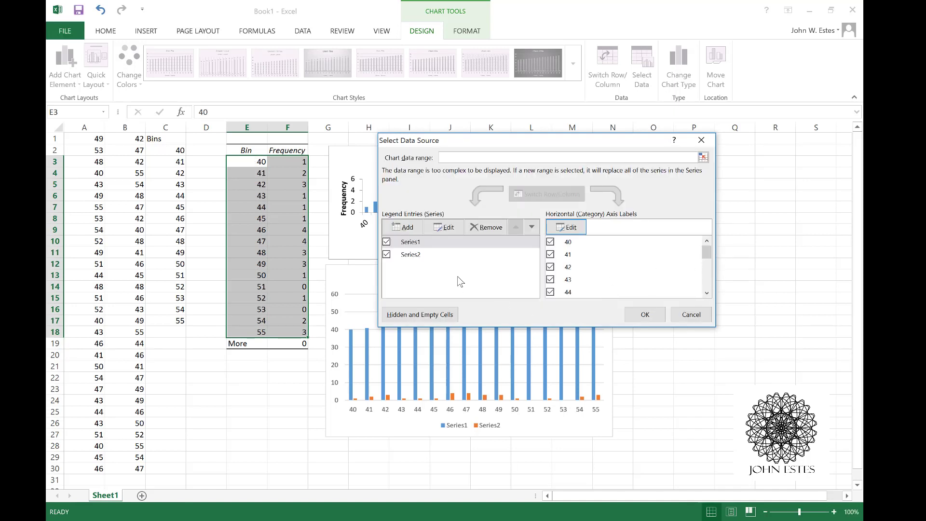
click(387, 241)
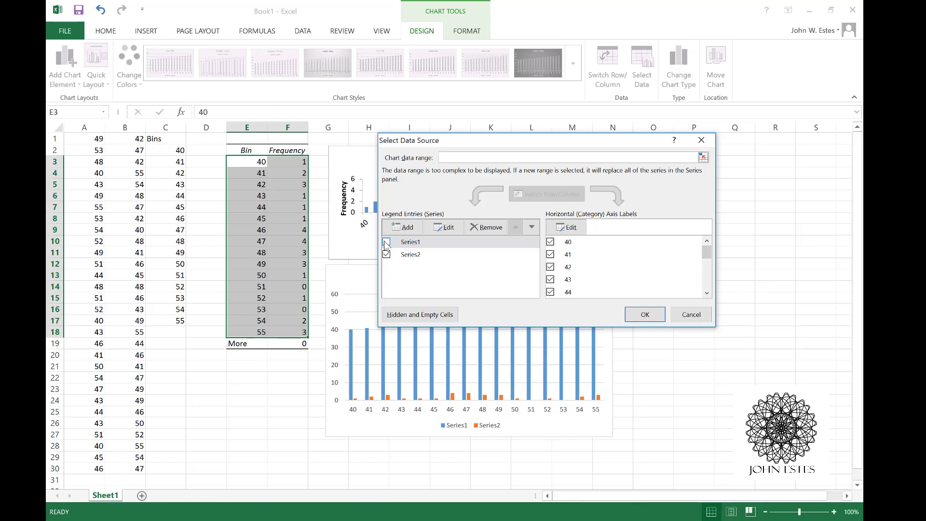
click(635, 312)
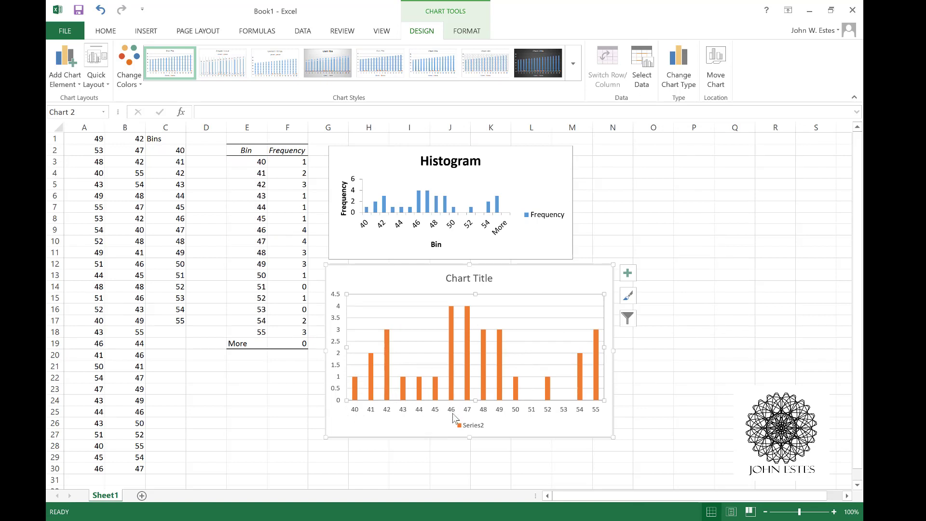
Select the Bin and Frequency values in E3:F18.
click(297, 231)
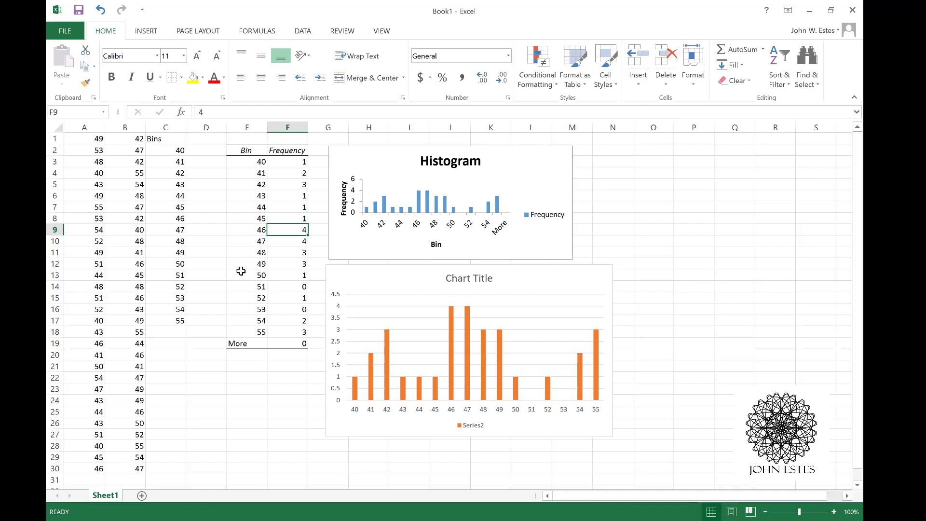
click(653, 262)
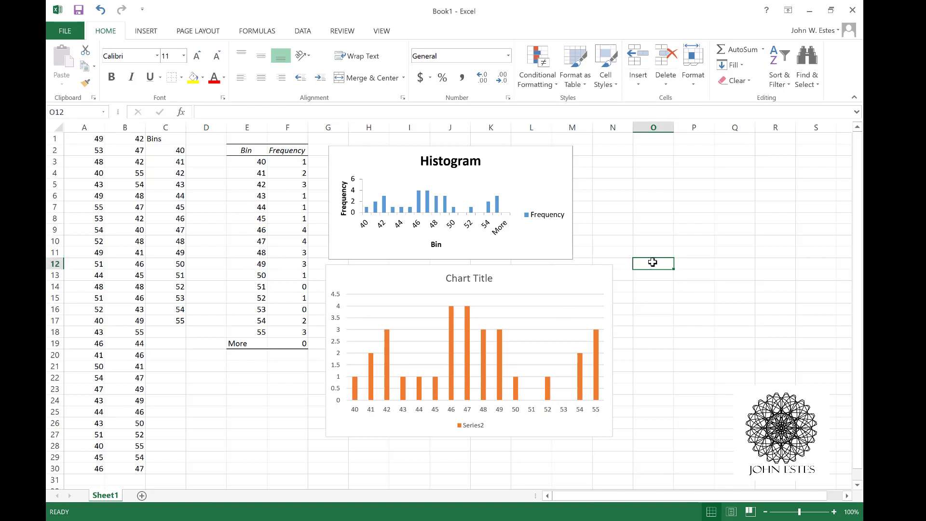
click(256, 164)
key(shift+Right)
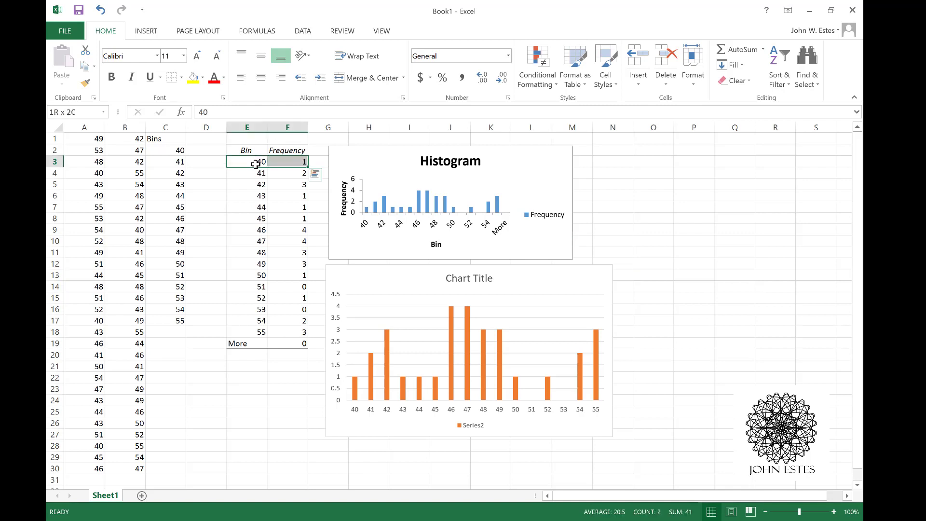
key(ctrl+shift+Down)
key(shift+Up)
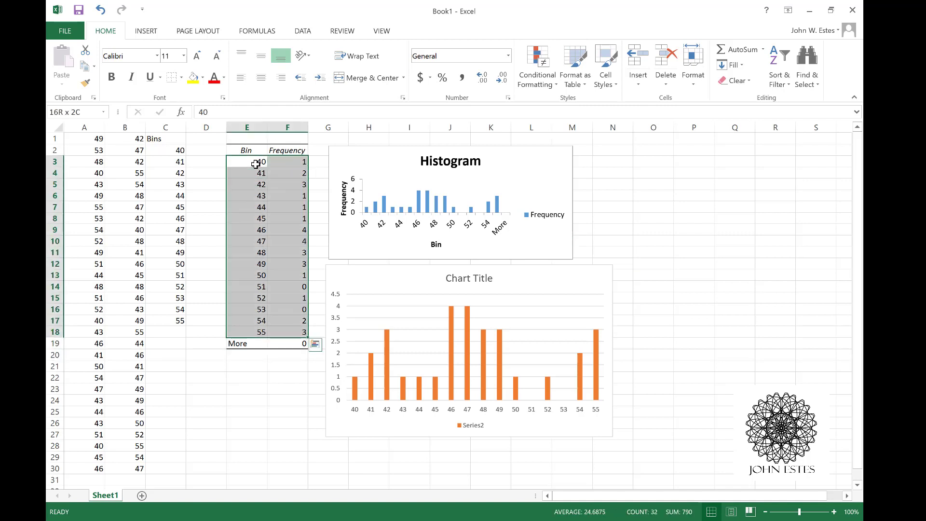
Insert a 2-D pie chart and move it to the right of the histogram.
click(196, 31)
click(147, 31)
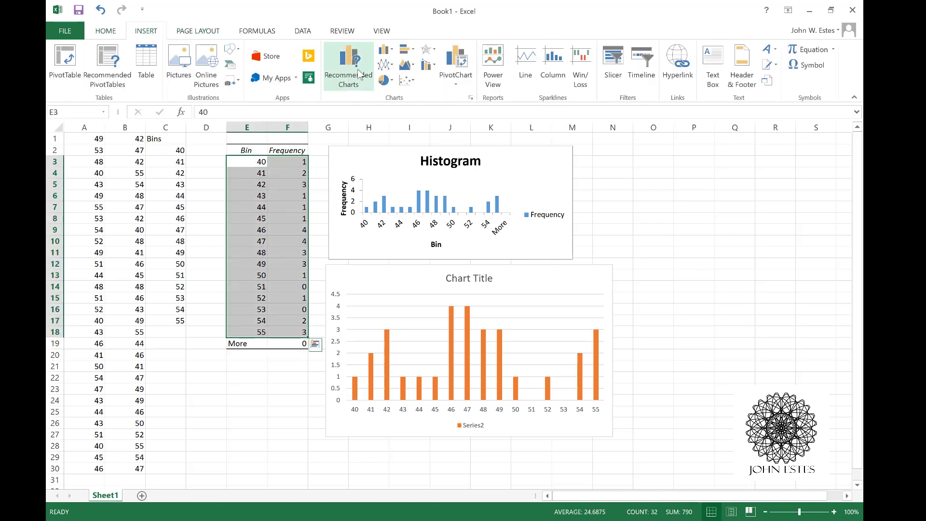
click(389, 83)
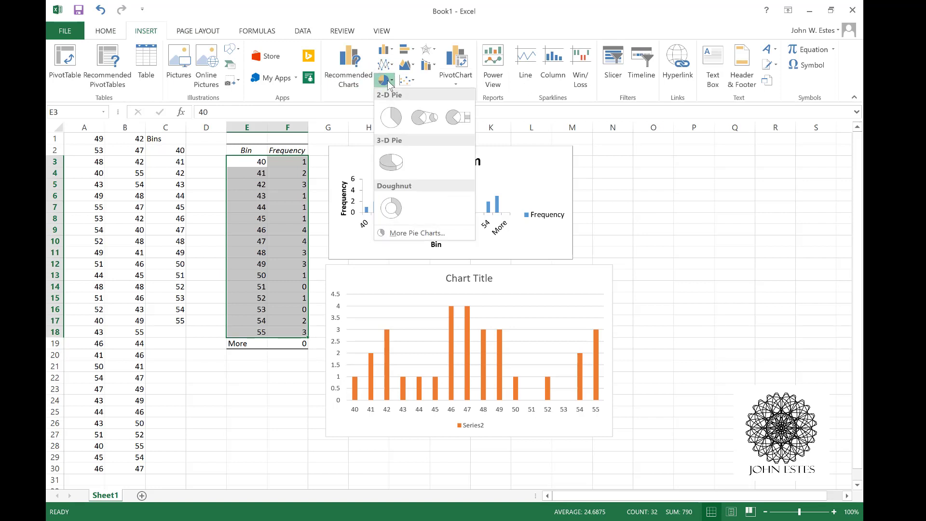
click(393, 116)
drag(571, 280, 782, 205)
In the pie chart's data source, use the Bin column (40–55) as category labels and drop Series1.
right_click(726, 195)
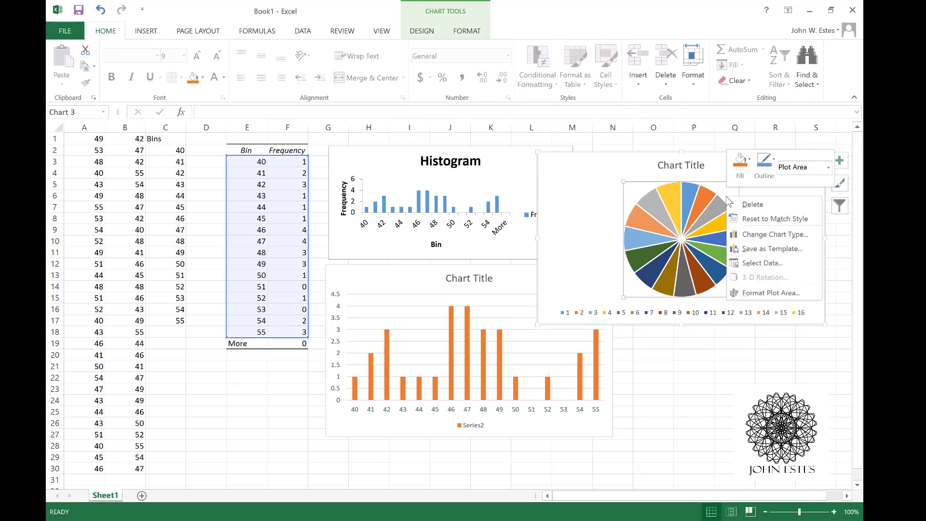
click(766, 264)
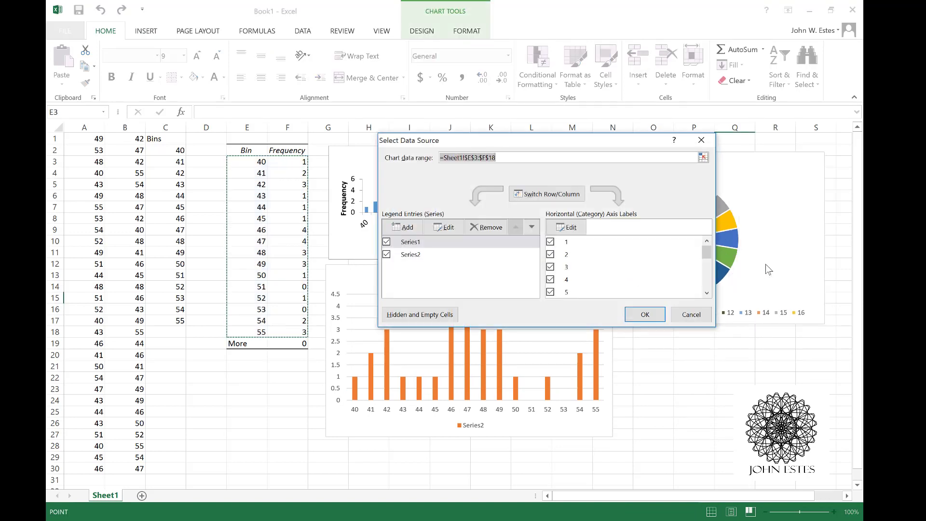
click(569, 230)
drag(252, 164, 261, 207)
click(571, 250)
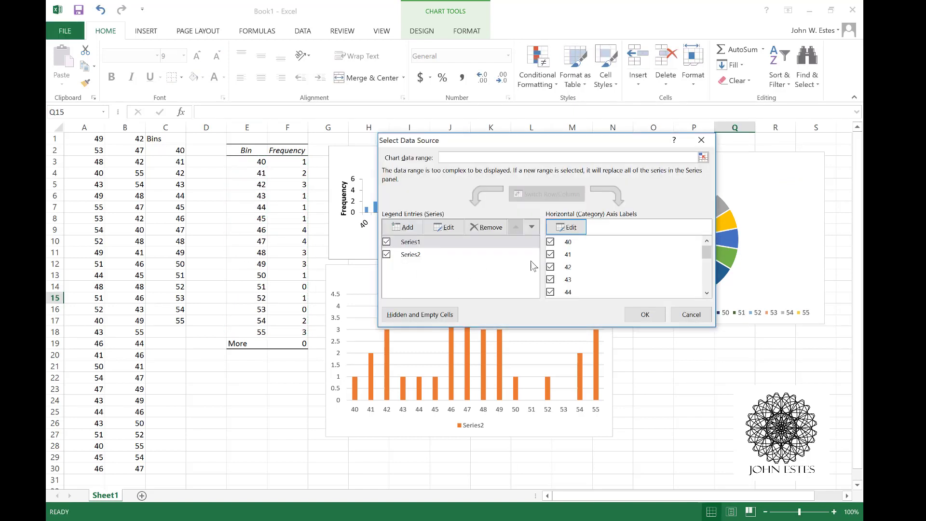
click(387, 242)
click(645, 315)
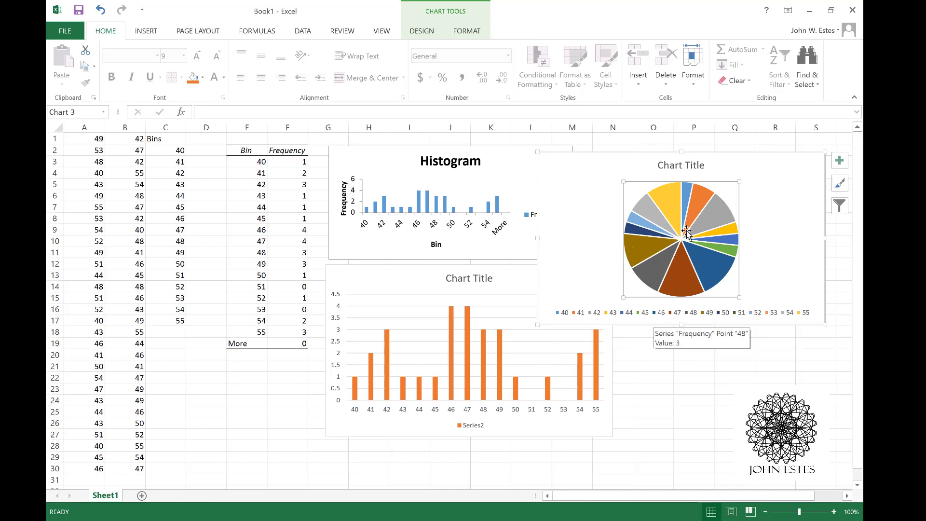
click(685, 395)
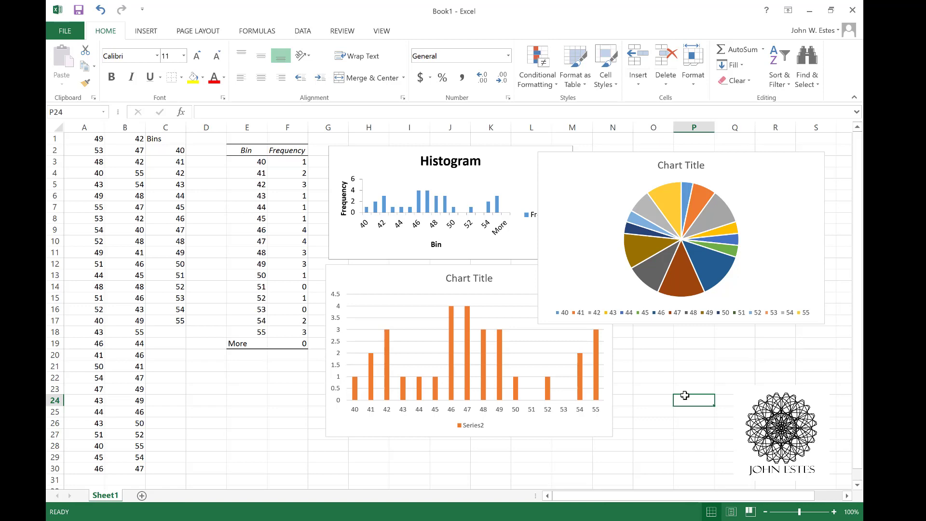